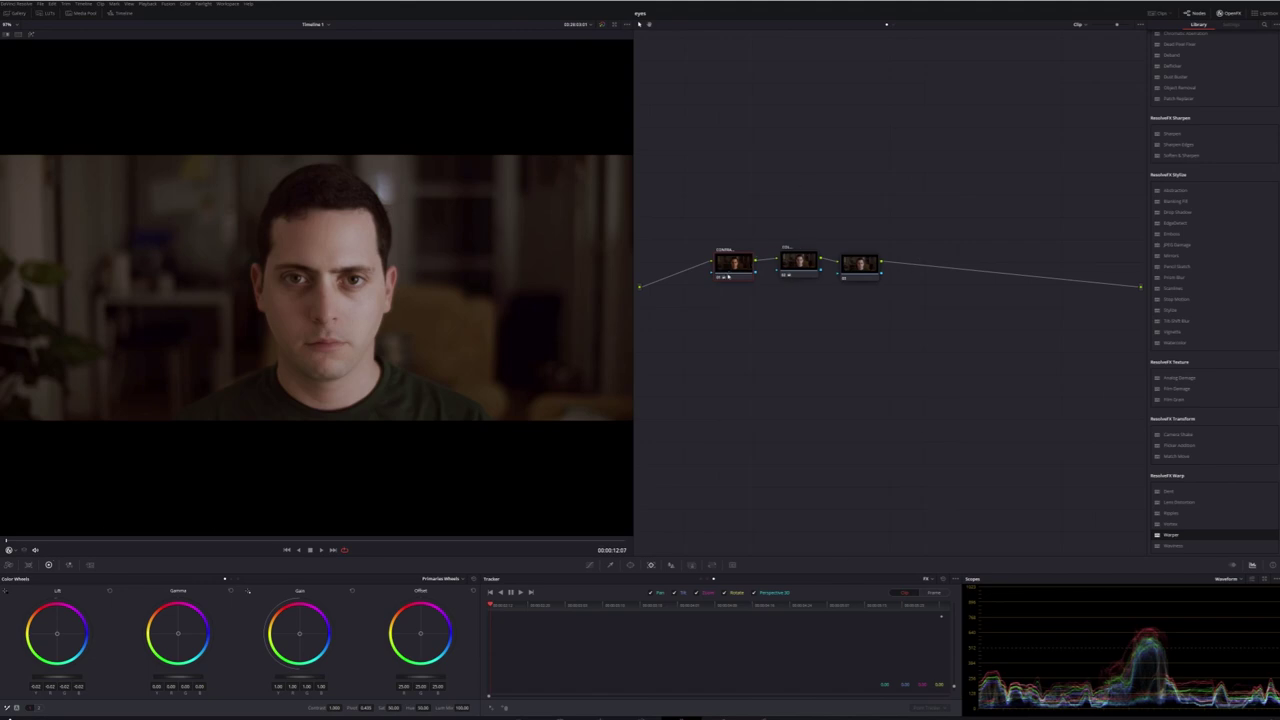
# - Toggle the grade off and on to compare the clip with and without it
pyautogui.hotkey('shift', 'd')
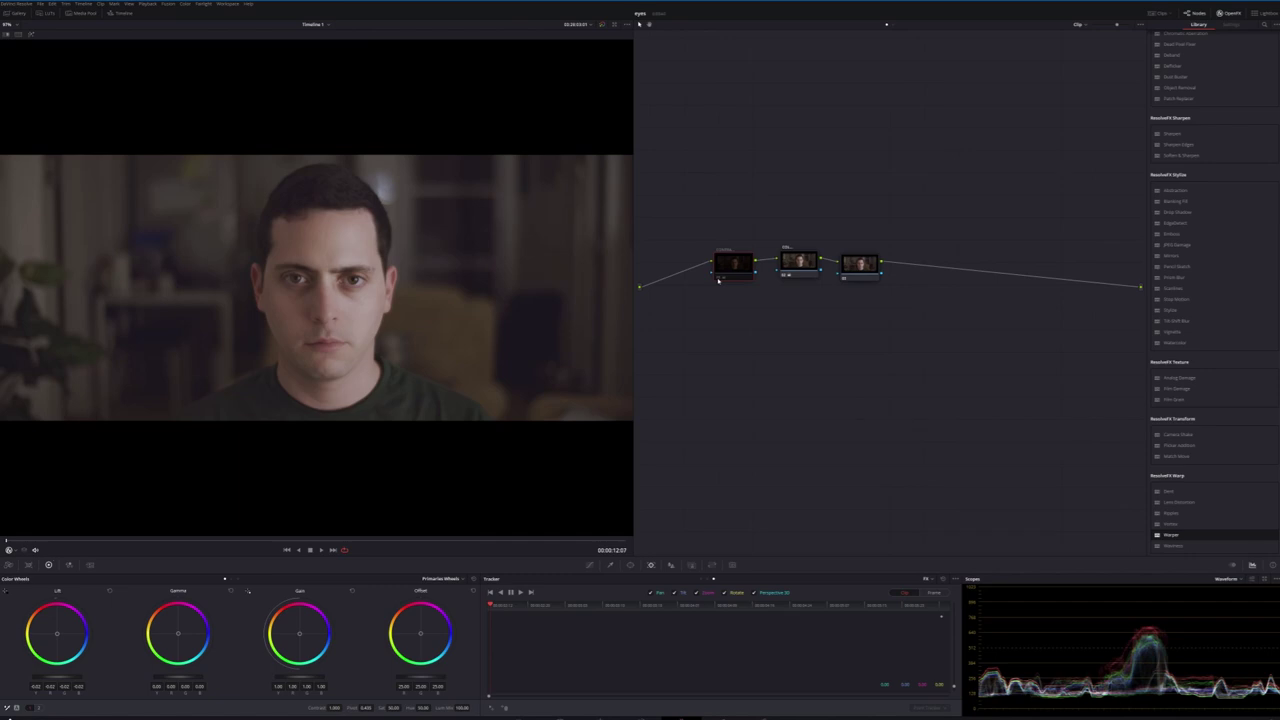
pyautogui.hotkey('shift', 'd')
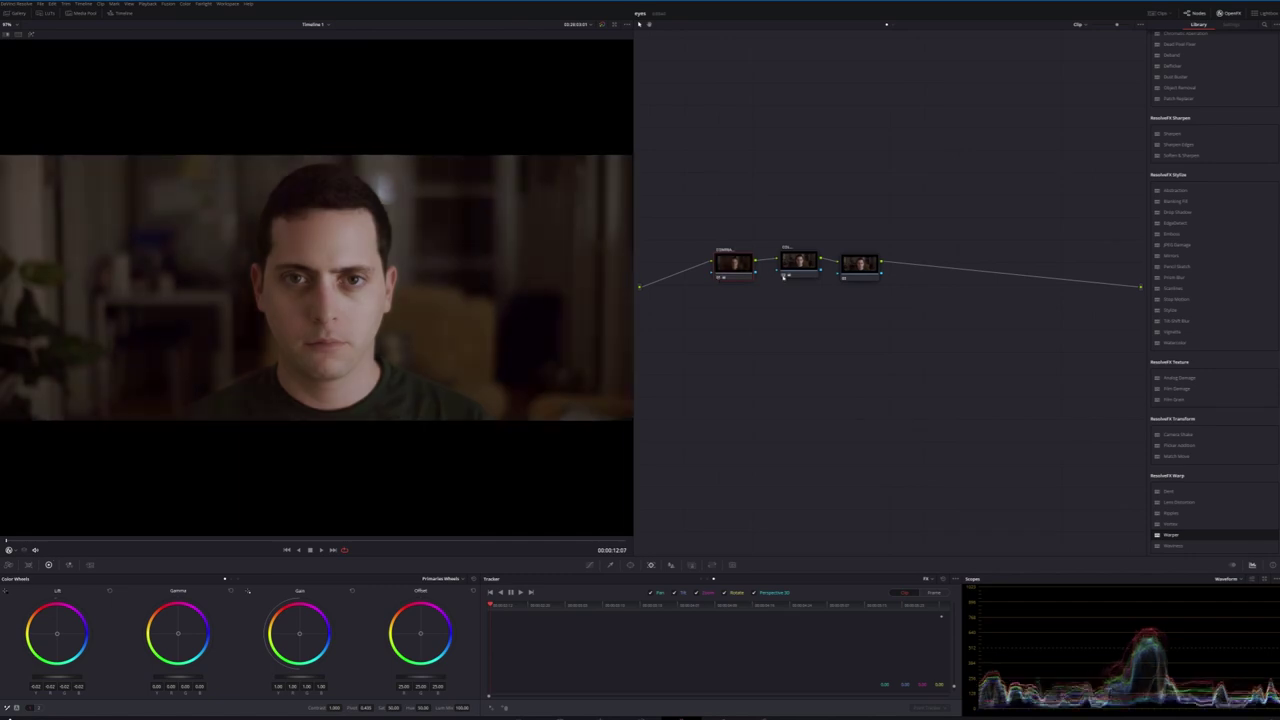
pyautogui.hotkey('shift', 'd')
pyautogui.hotkey('shift', 'd')
pyautogui.hotkey('shift', 'd')
pyautogui.hotkey('shift', 'd')
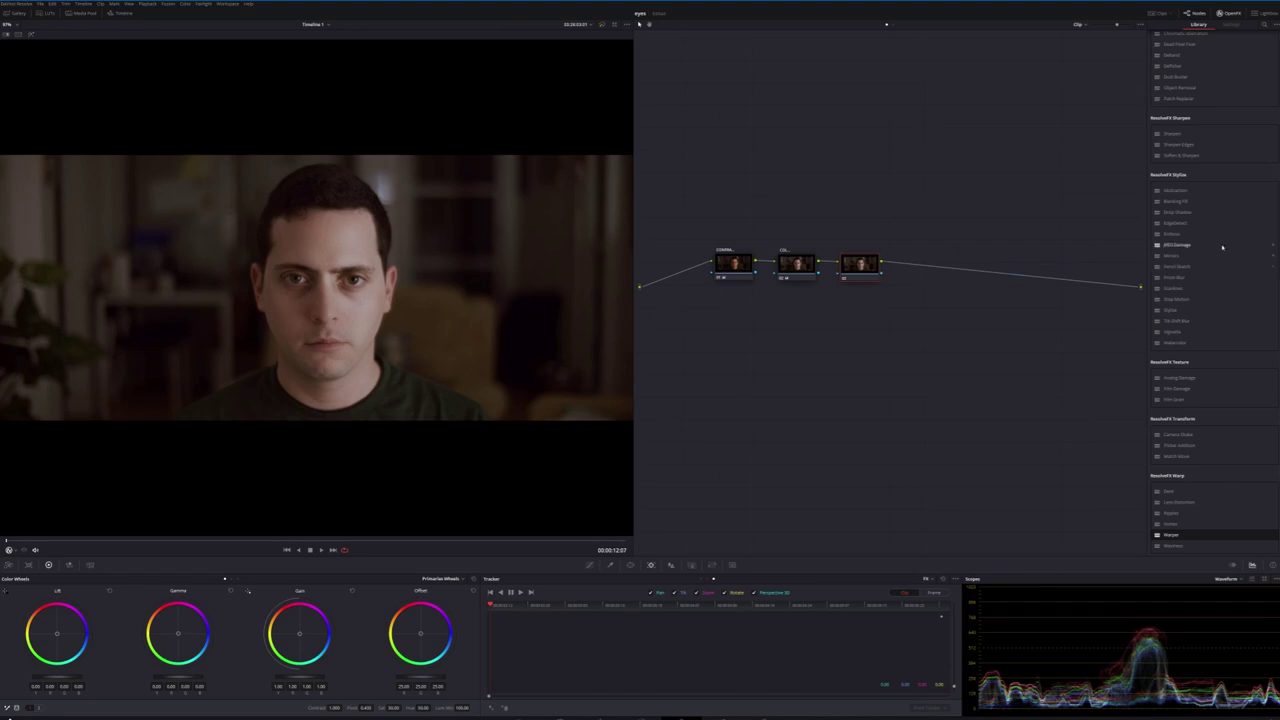
# - Apply the ResolveFX Warp Warper effect from the OpenFX Library to the third node
pyautogui.scroll(10, 1190, 262)
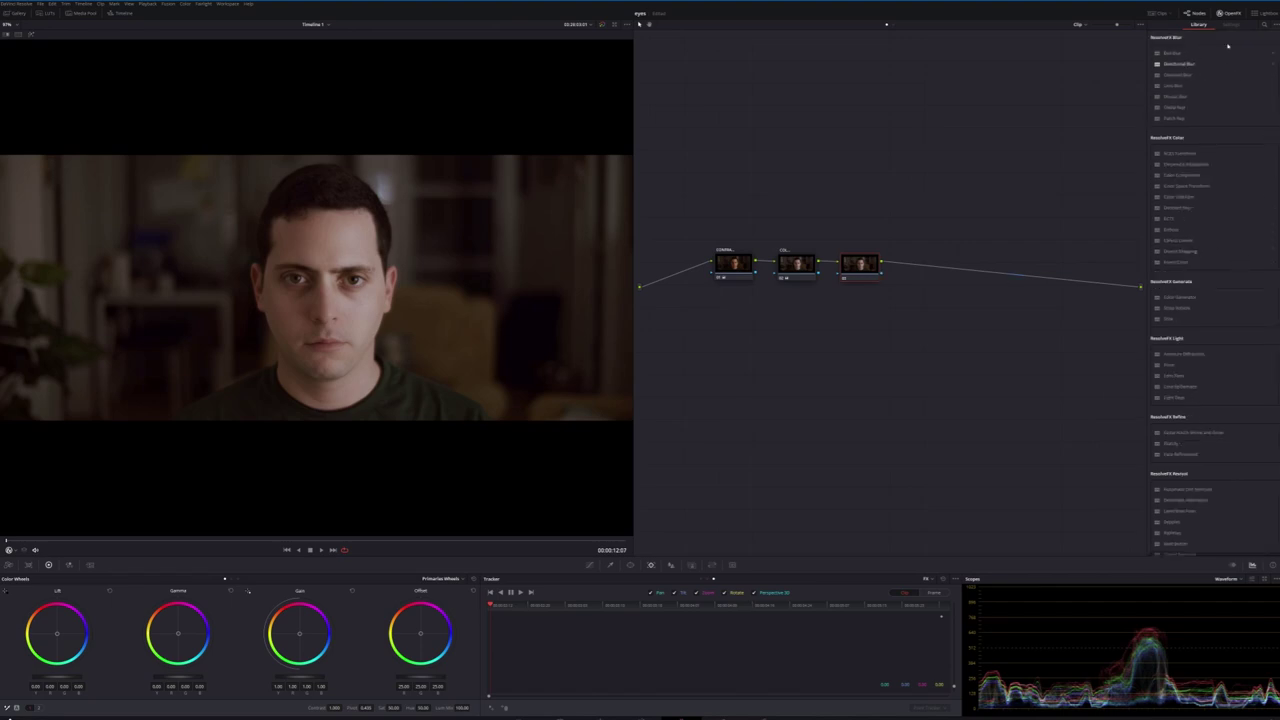
pyautogui.click(1226, 13)
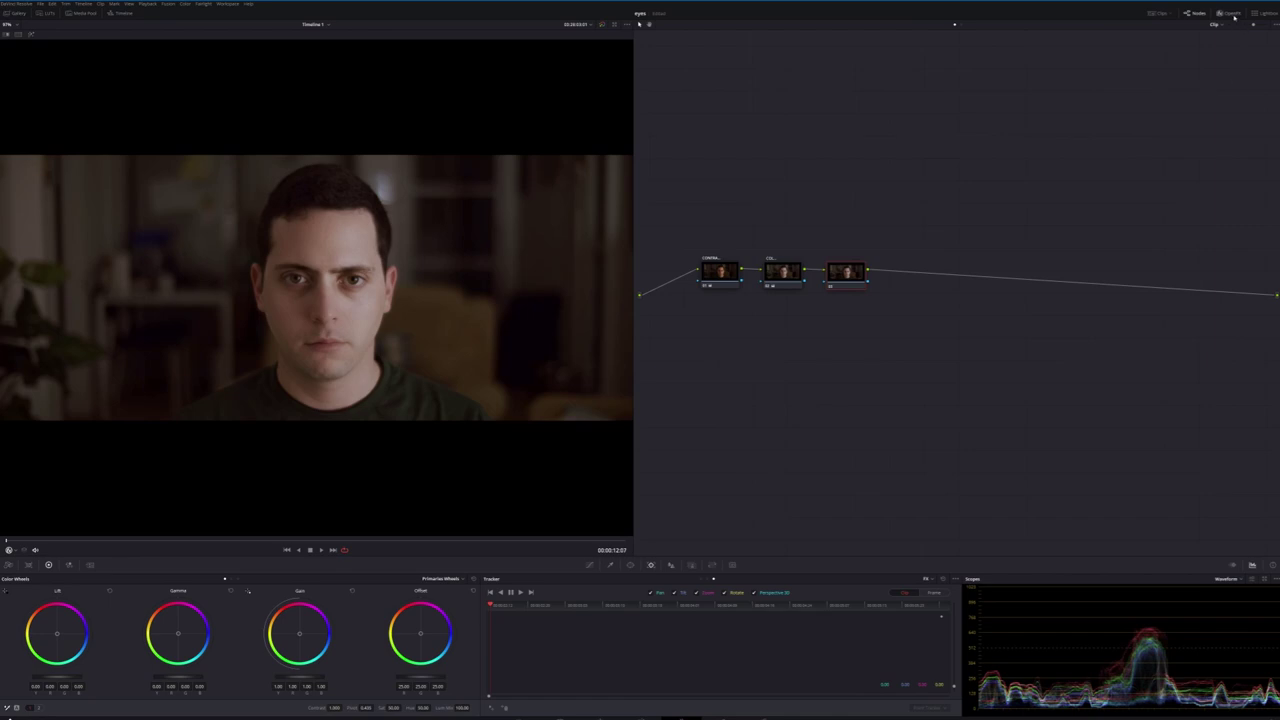
pyautogui.click(1232, 14)
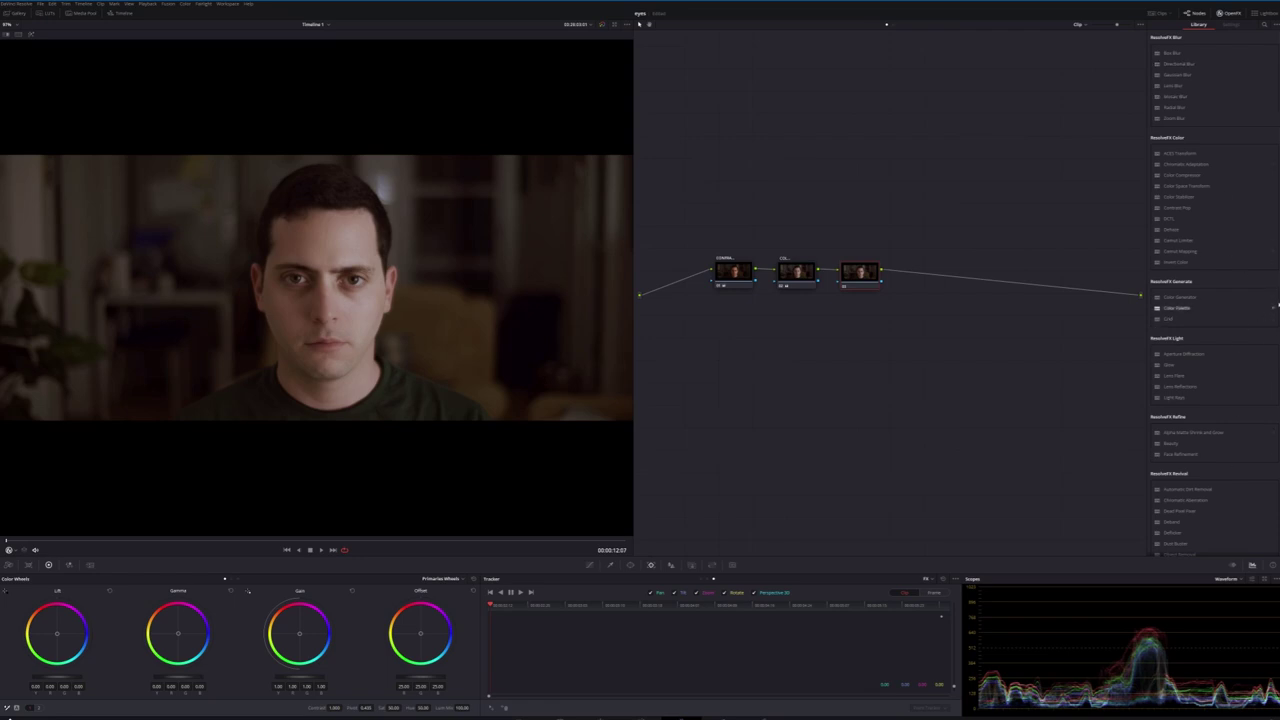
pyautogui.scroll(-1, 1226, 195)
pyautogui.scroll(-10, 1176, 540)
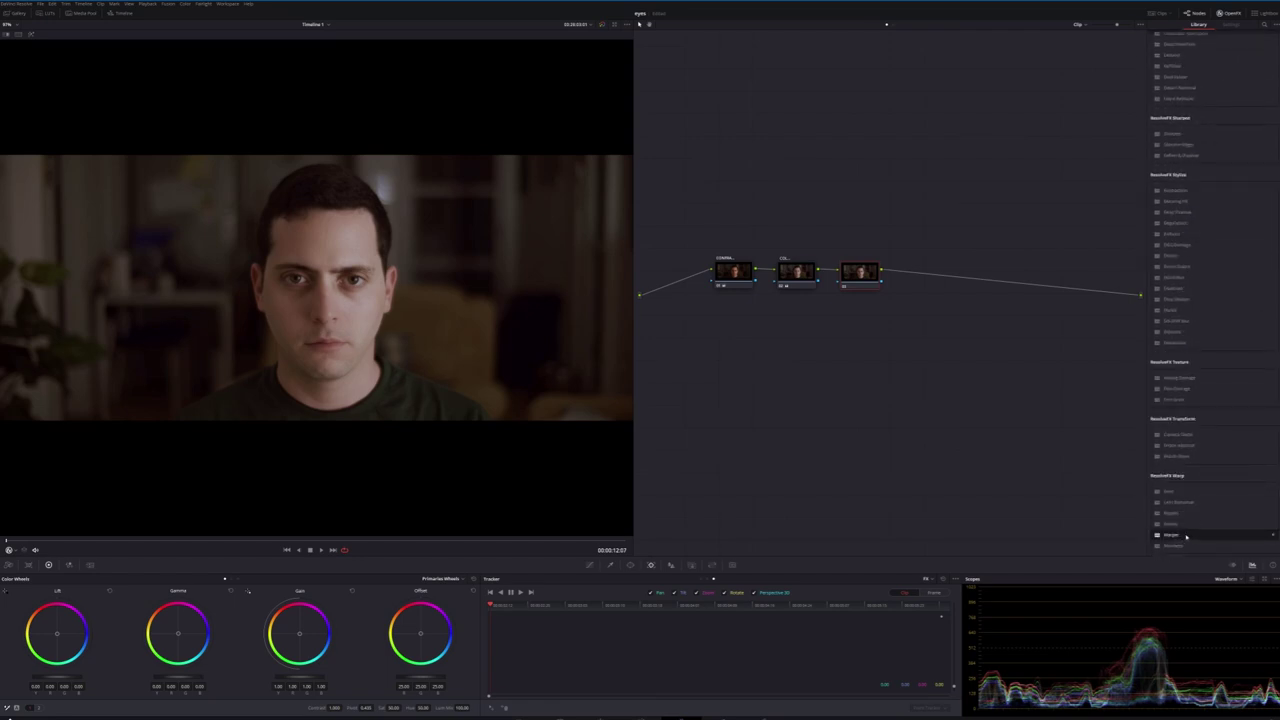
pyautogui.moveTo(1177, 537); pyautogui.dragTo(866, 280)
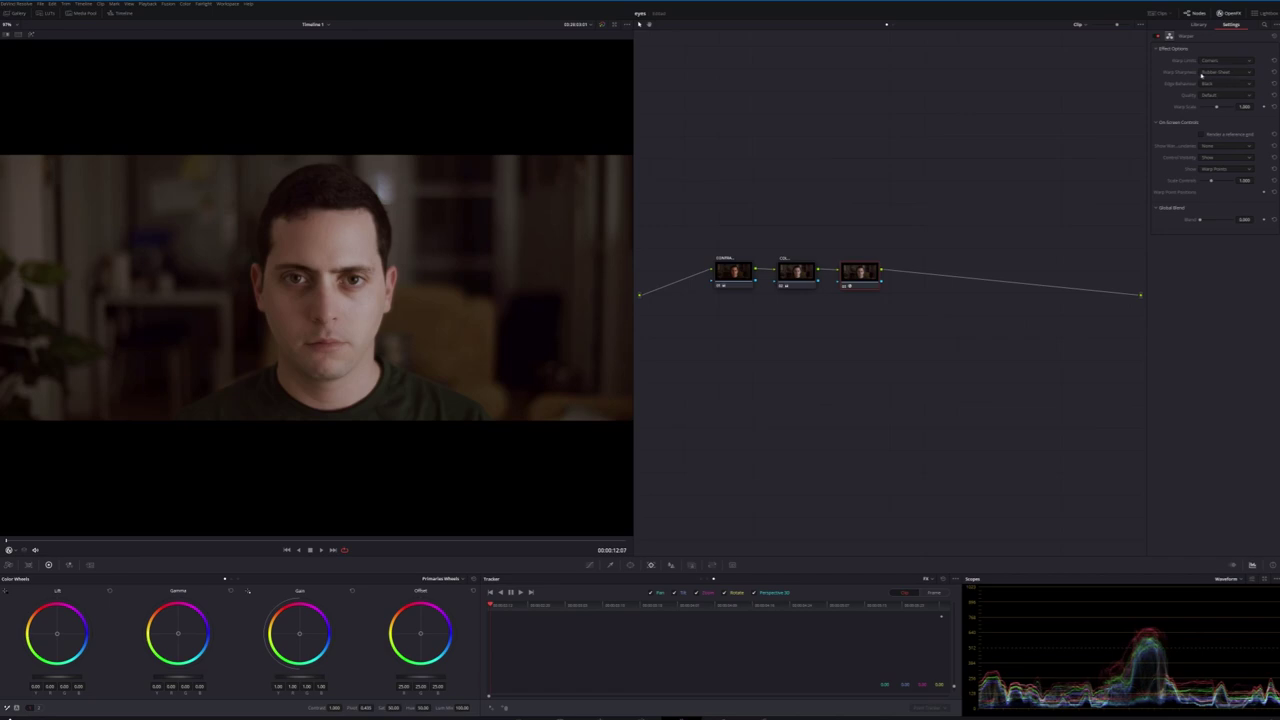
# - Change a Warper dropdown option and pull the mouth point down-left, distorting the face
pyautogui.click(1216, 73)
pyautogui.click(1214, 75)
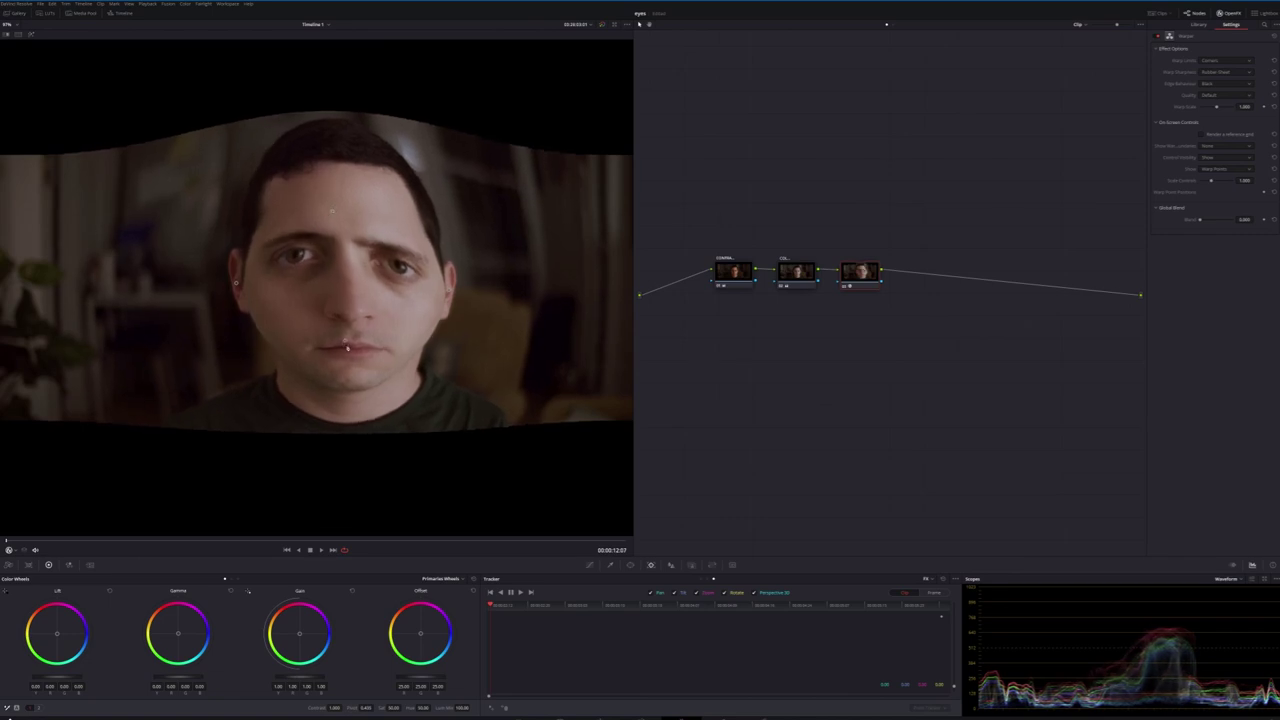
pyautogui.moveTo(347, 347); pyautogui.dragTo(343, 379)
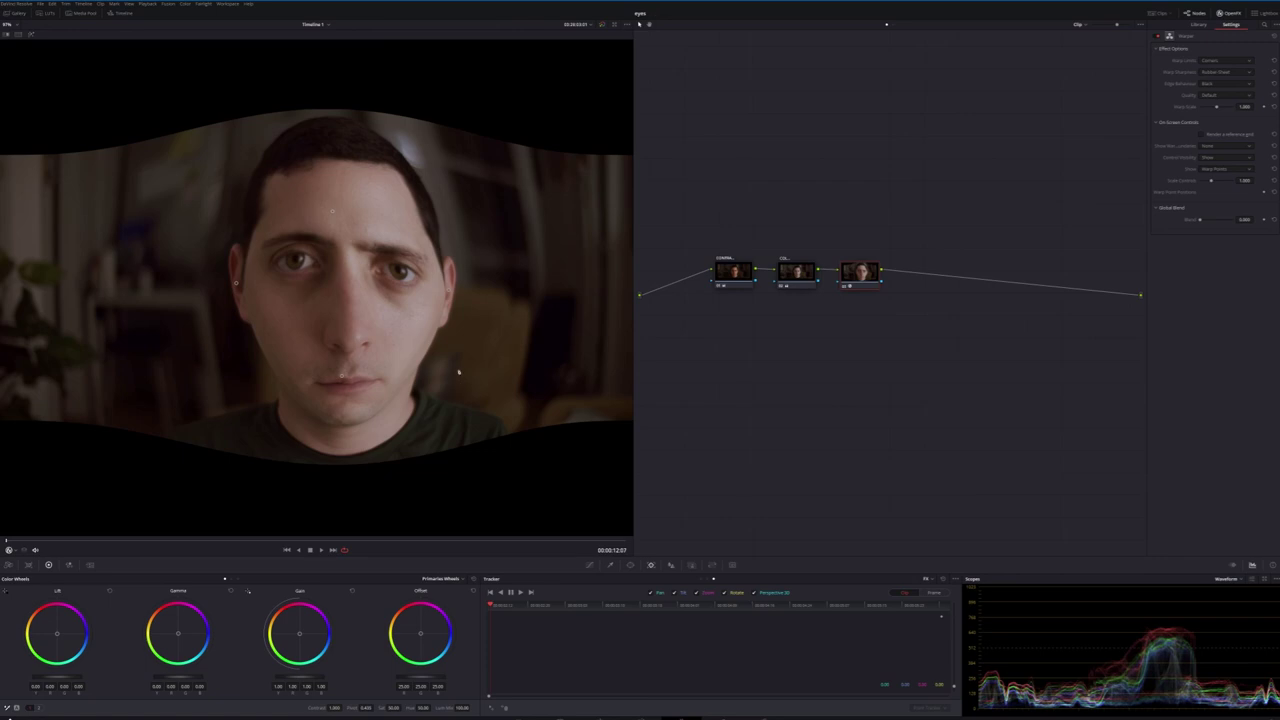
# - Undo the warp to restore the normal face and zoom the viewer in on it
pyautogui.hotkey('ctrl', 'd')
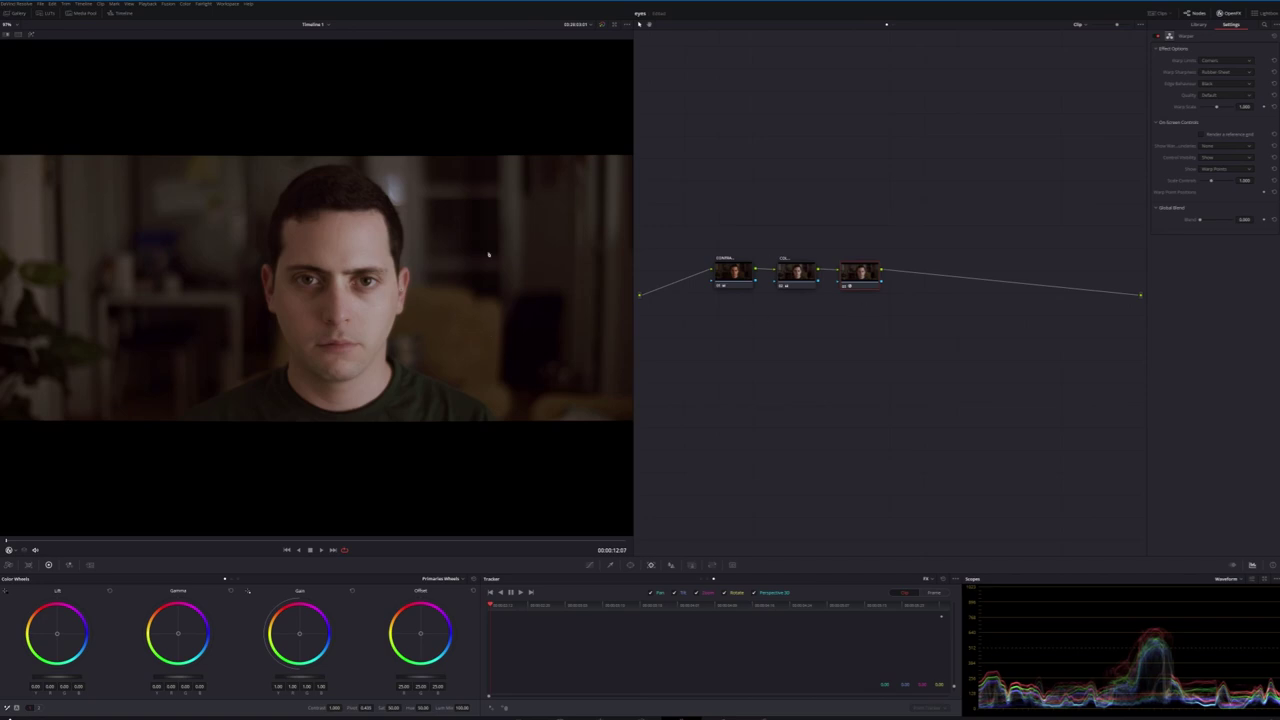
pyautogui.scroll(8, 340, 315)
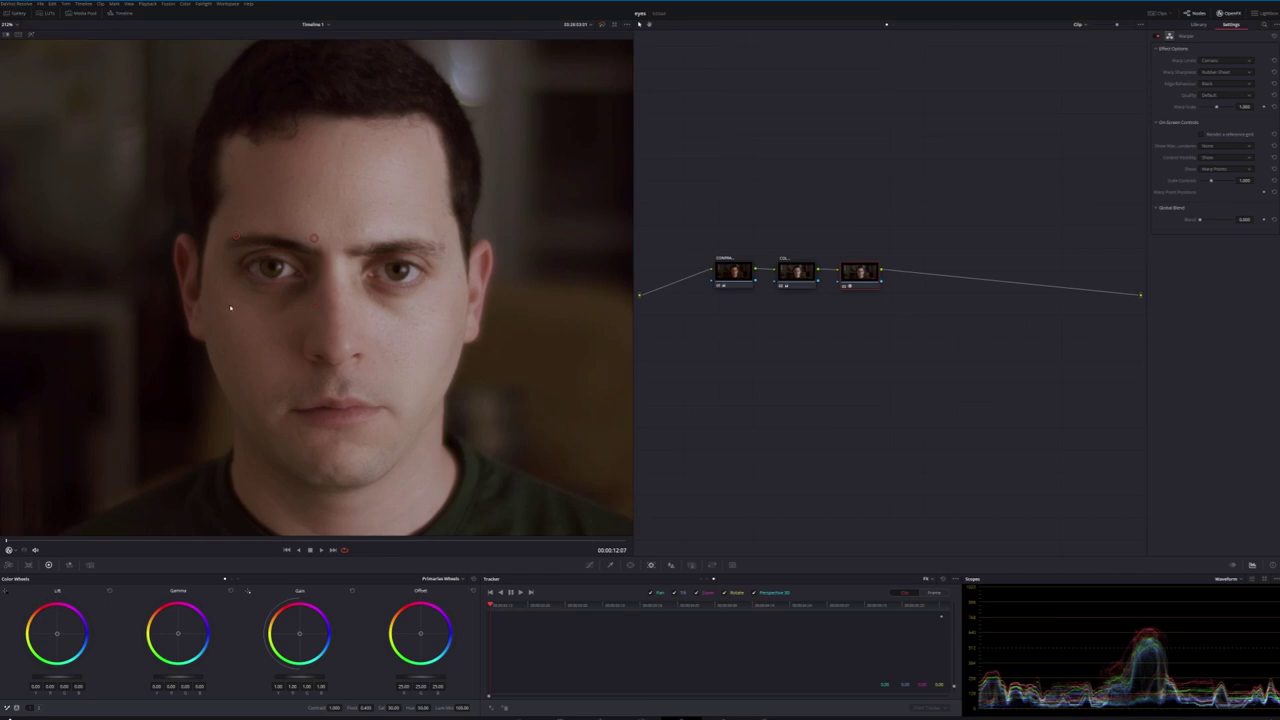
# - Pin the face with anchor points at both eyebrows and below the eye
pyautogui.click(366, 241)
pyautogui.click(365, 318)
pyautogui.click(431, 252)
pyautogui.scroll(3, 405, 320)
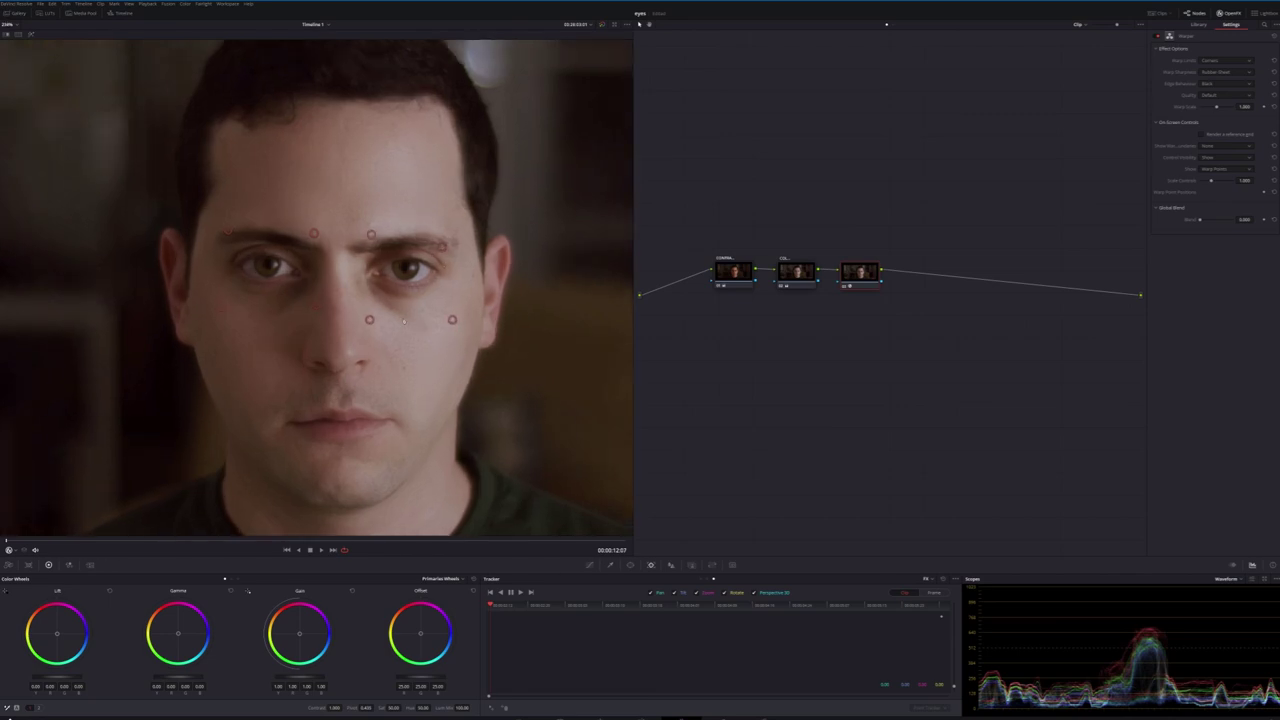
pyautogui.scroll(1, 405, 320)
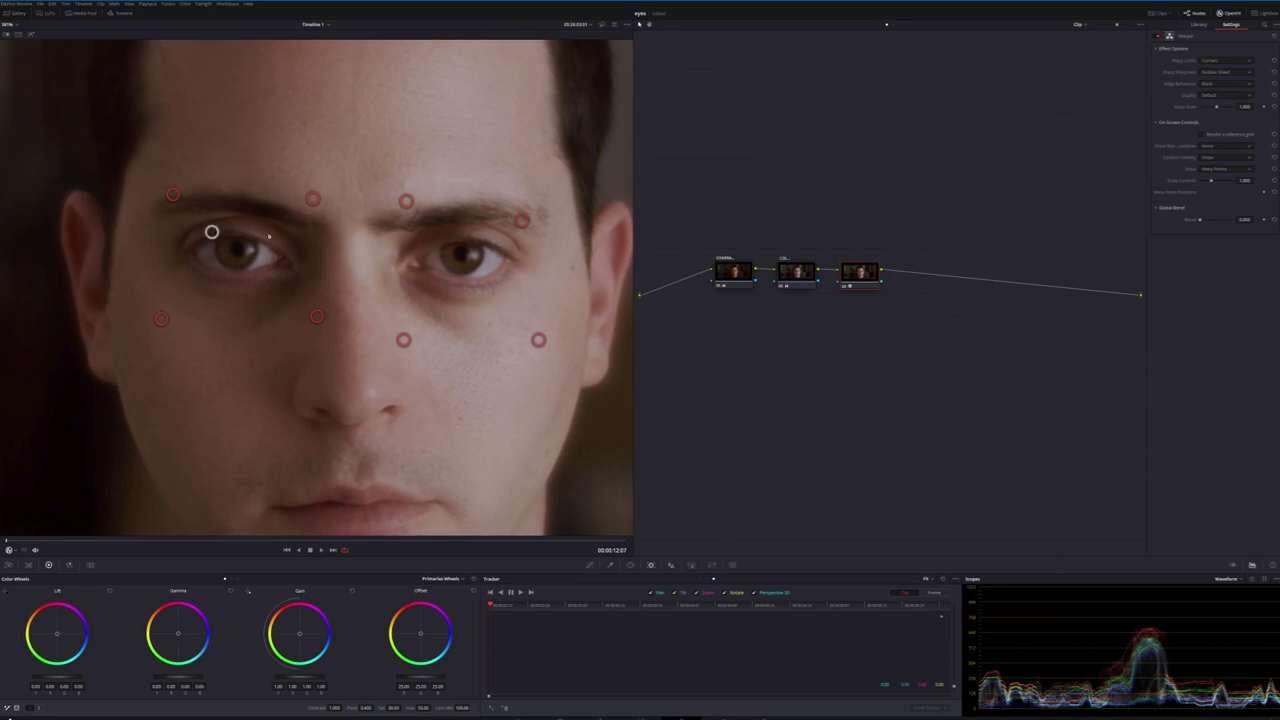
# - Add movable warp points beside and under the left eye and the right eye
pyautogui.click(271, 233)
pyautogui.click(274, 286)
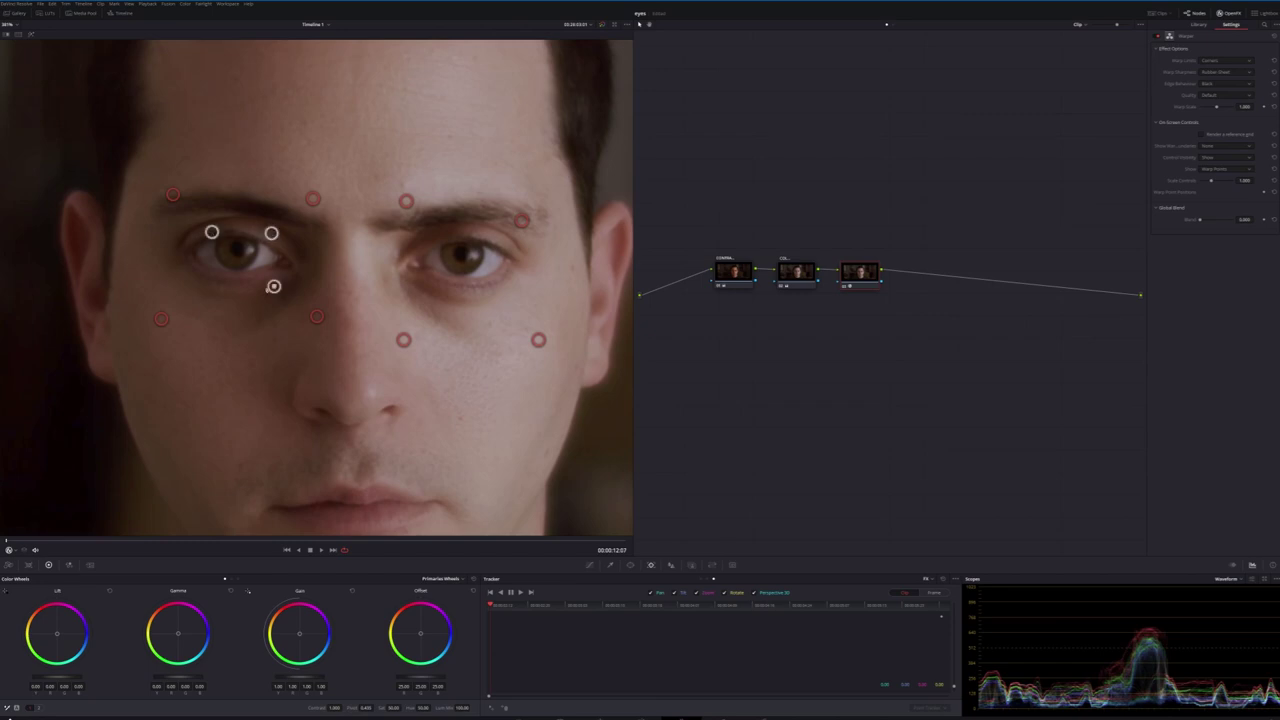
pyautogui.click(204, 288)
pyautogui.click(424, 241)
pyautogui.click(496, 241)
pyautogui.click(504, 293)
pyautogui.click(427, 295)
# - Stretch the right-hand eye slightly outward
pyautogui.moveTo(504, 293); pyautogui.dragTo(544, 298)
pyautogui.scroll(-3, 500, 265)
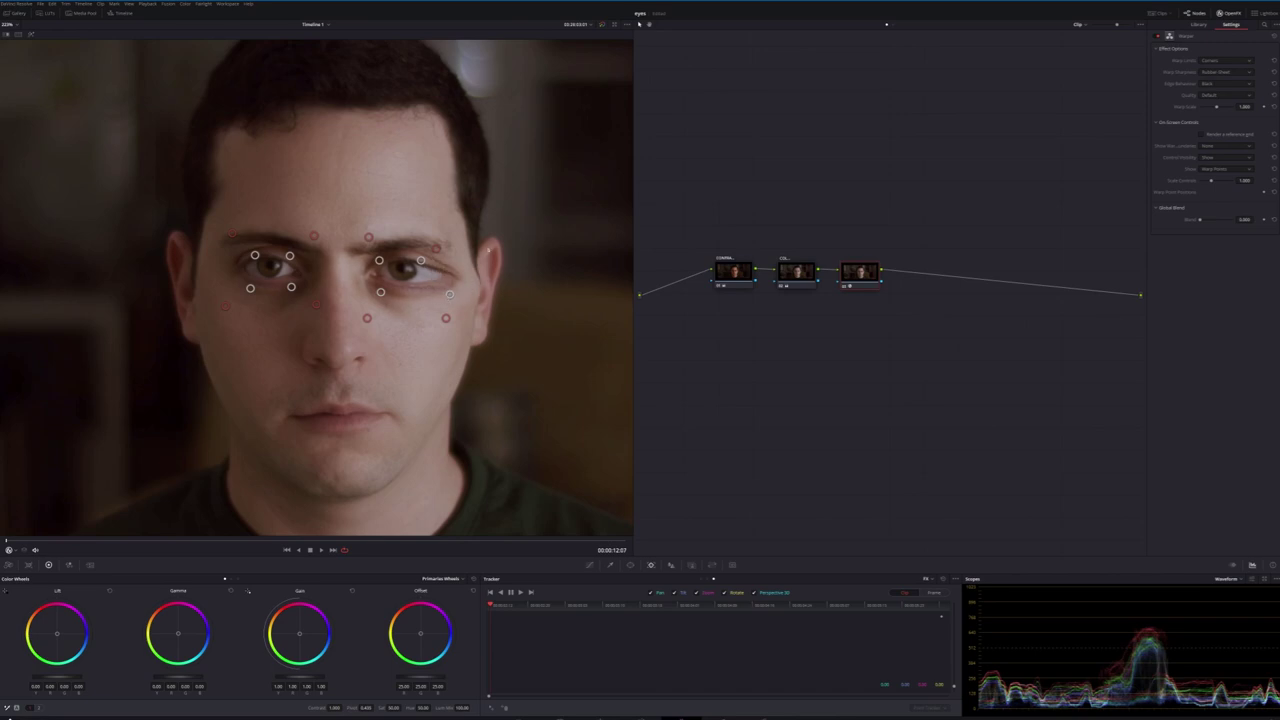
pyautogui.scroll(-2, 459, 271)
pyautogui.scroll(4, 276, 267)
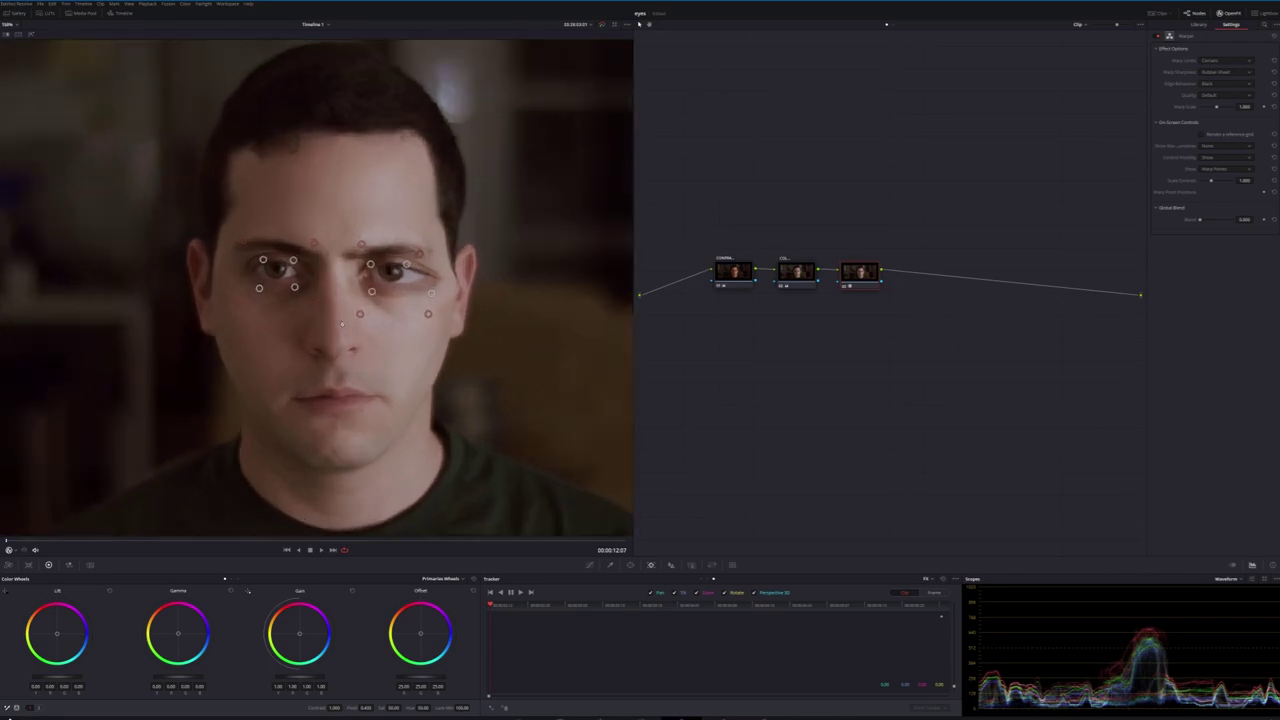
# - Enlarge the left eye by dragging its lids outward and adding a nudged centre point
pyautogui.moveTo(234, 244); pyautogui.dragTo(289, 229)
pyautogui.moveTo(228, 288); pyautogui.dragTo(297, 298)
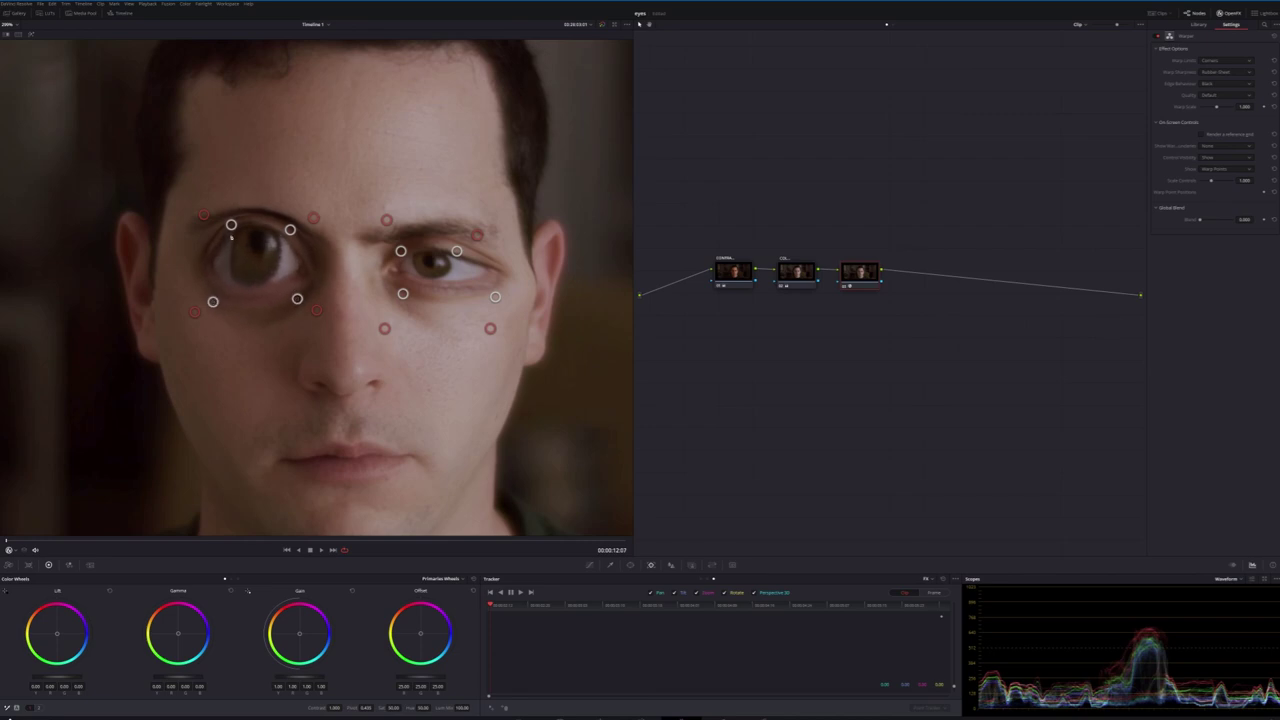
pyautogui.moveTo(231, 224); pyautogui.dragTo(217, 228)
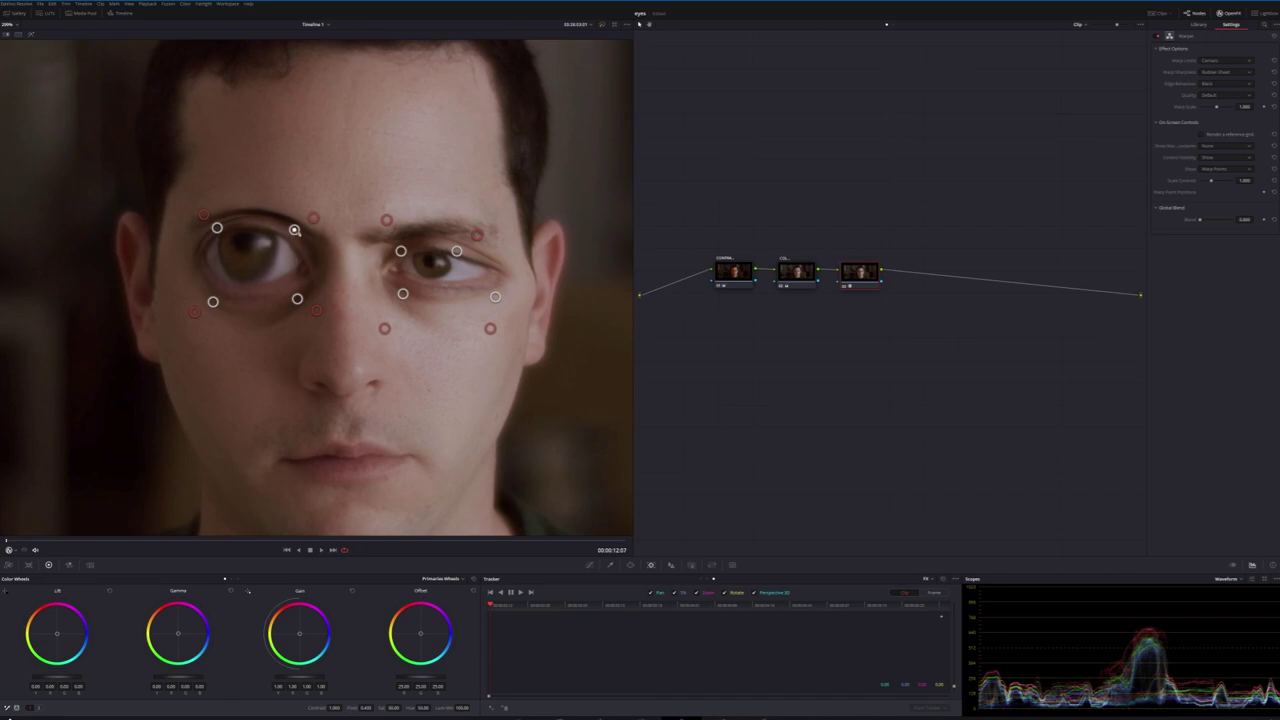
pyautogui.moveTo(294, 230); pyautogui.dragTo(305, 230)
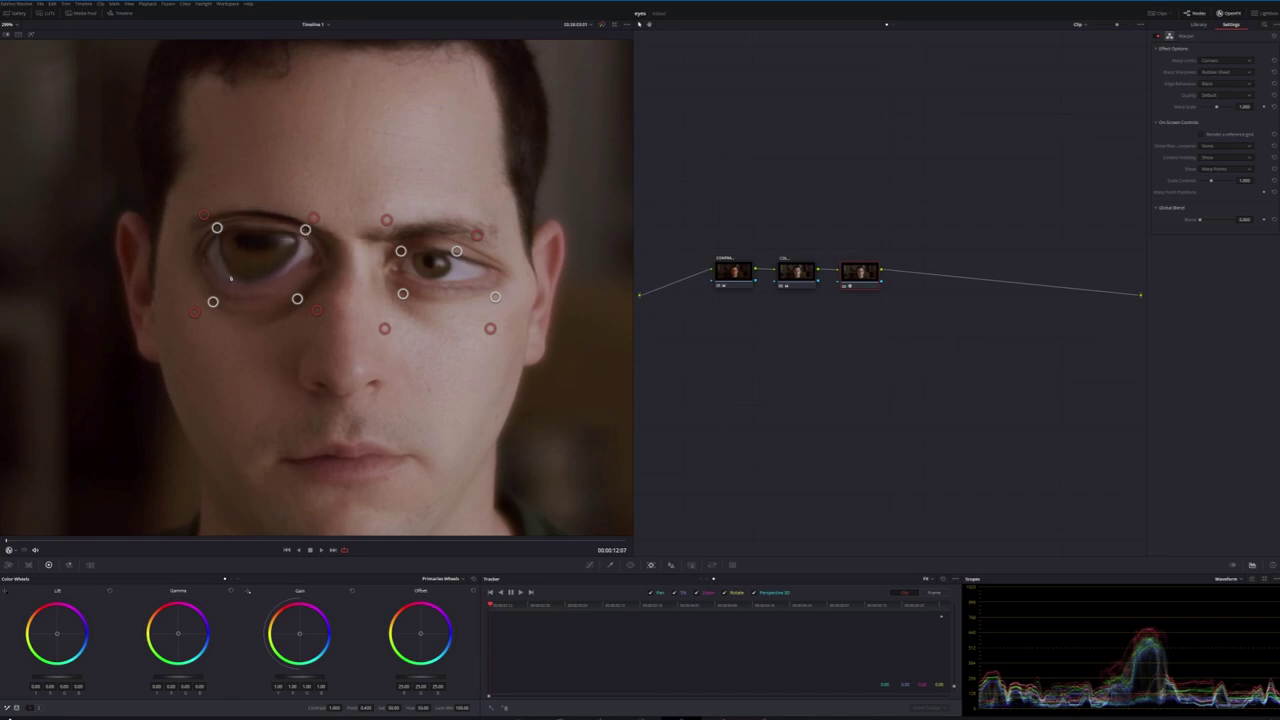
pyautogui.moveTo(212, 301); pyautogui.dragTo(211, 304)
pyautogui.moveTo(297, 298); pyautogui.dragTo(300, 299)
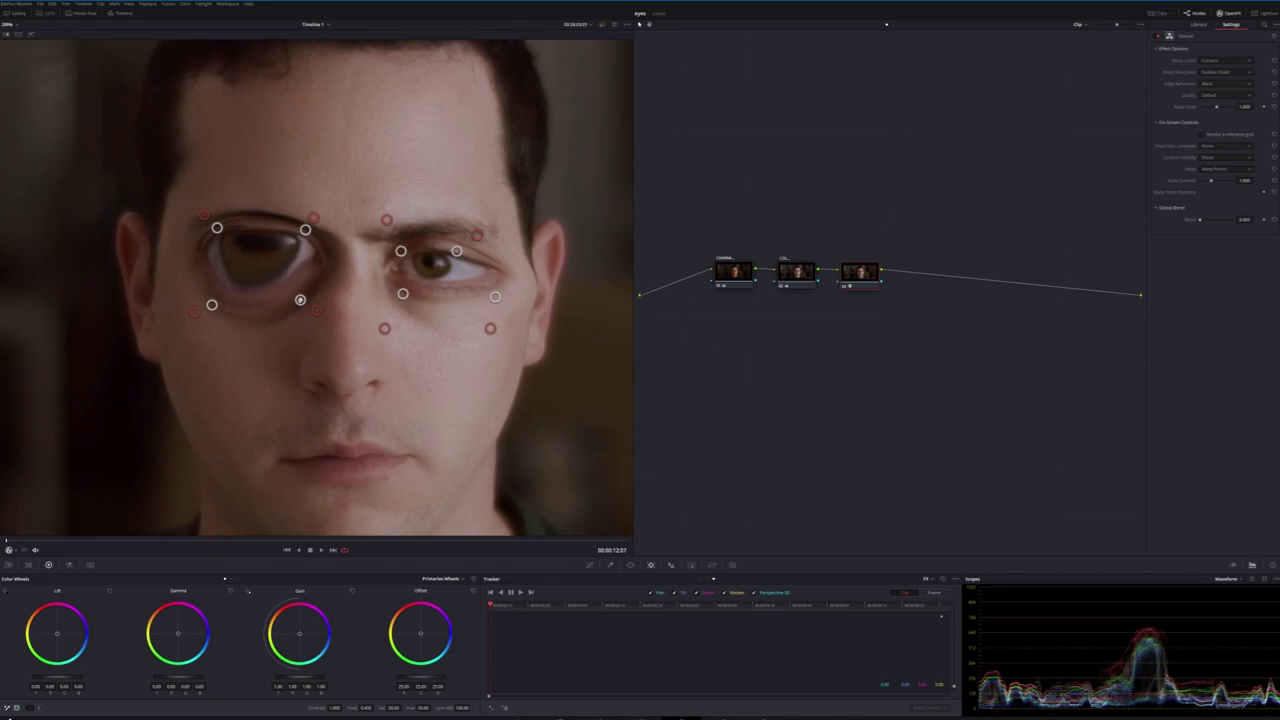
pyautogui.click(257, 257)
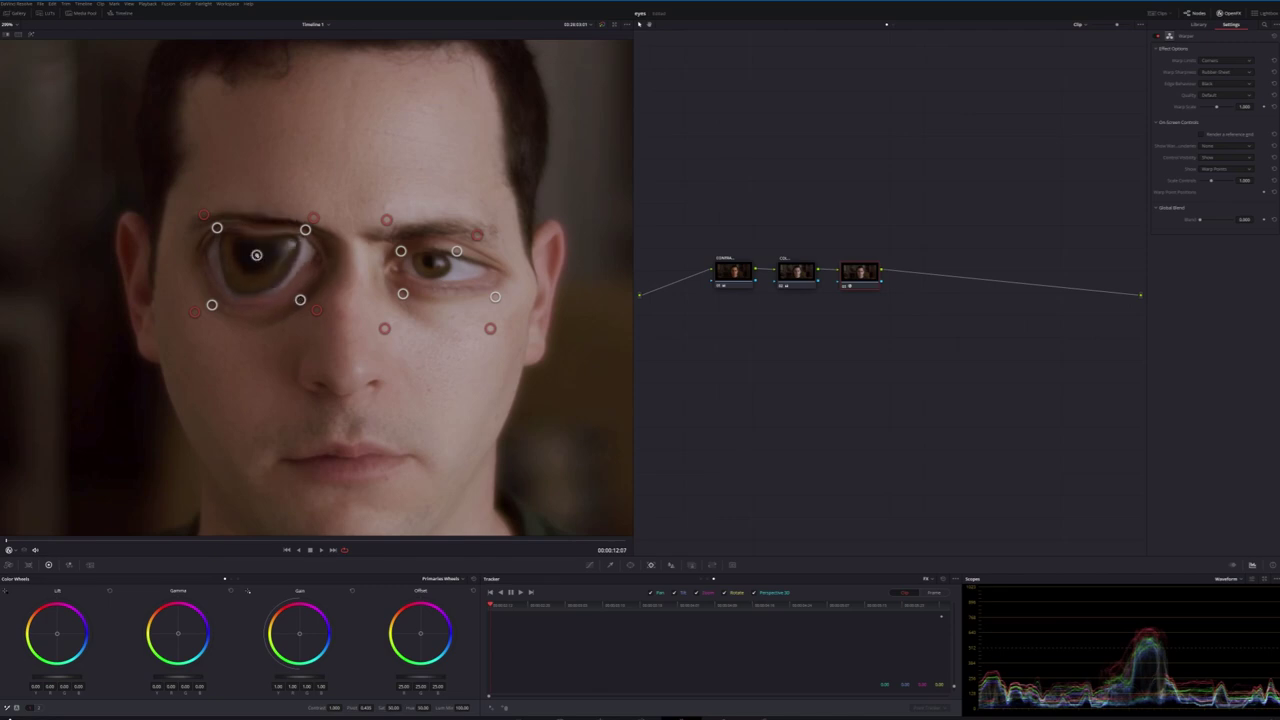
pyautogui.moveTo(256, 255); pyautogui.dragTo(255, 252)
# - Hide the warp controls to preview, then undo the left-eye enlargement with Ctrl+Z
pyautogui.click(1215, 158)
pyautogui.click(1220, 181)
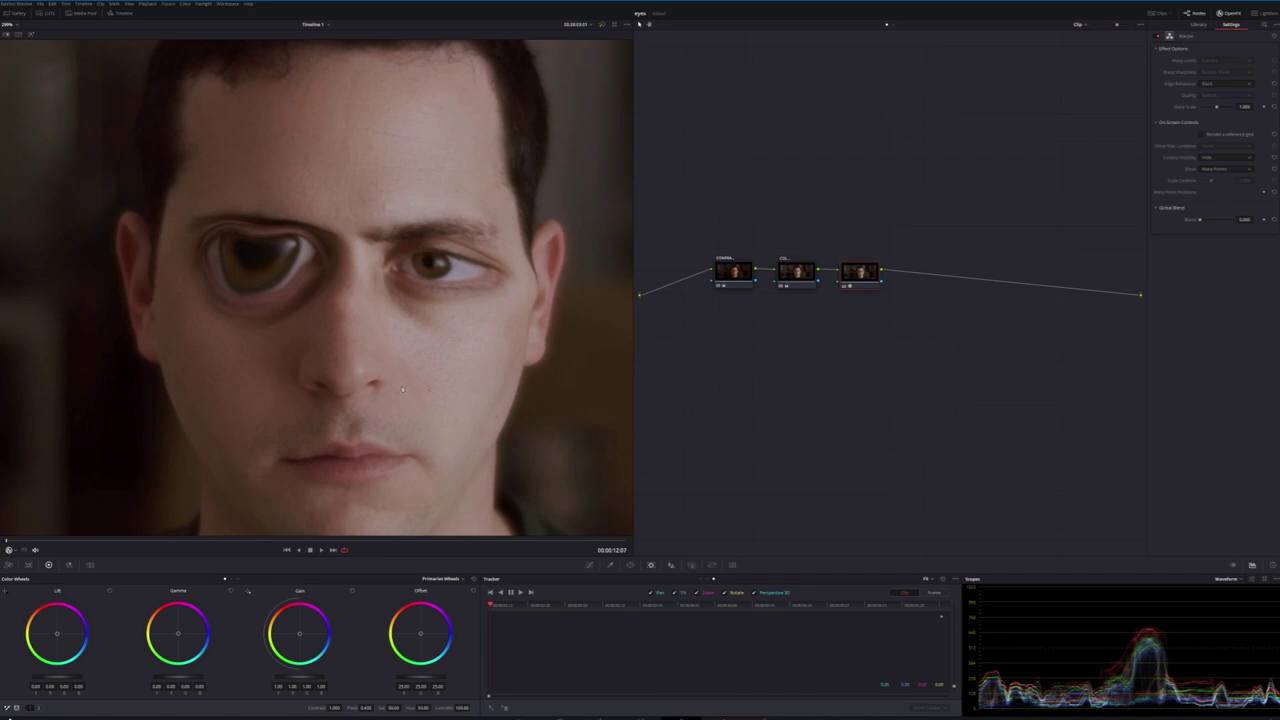
pyautogui.moveTo(324, 389)
pyautogui.hotkey('ctrl', 'z')
pyautogui.hotkey('ctrl', 'z')
pyautogui.hotkey('ctrl', 'z')
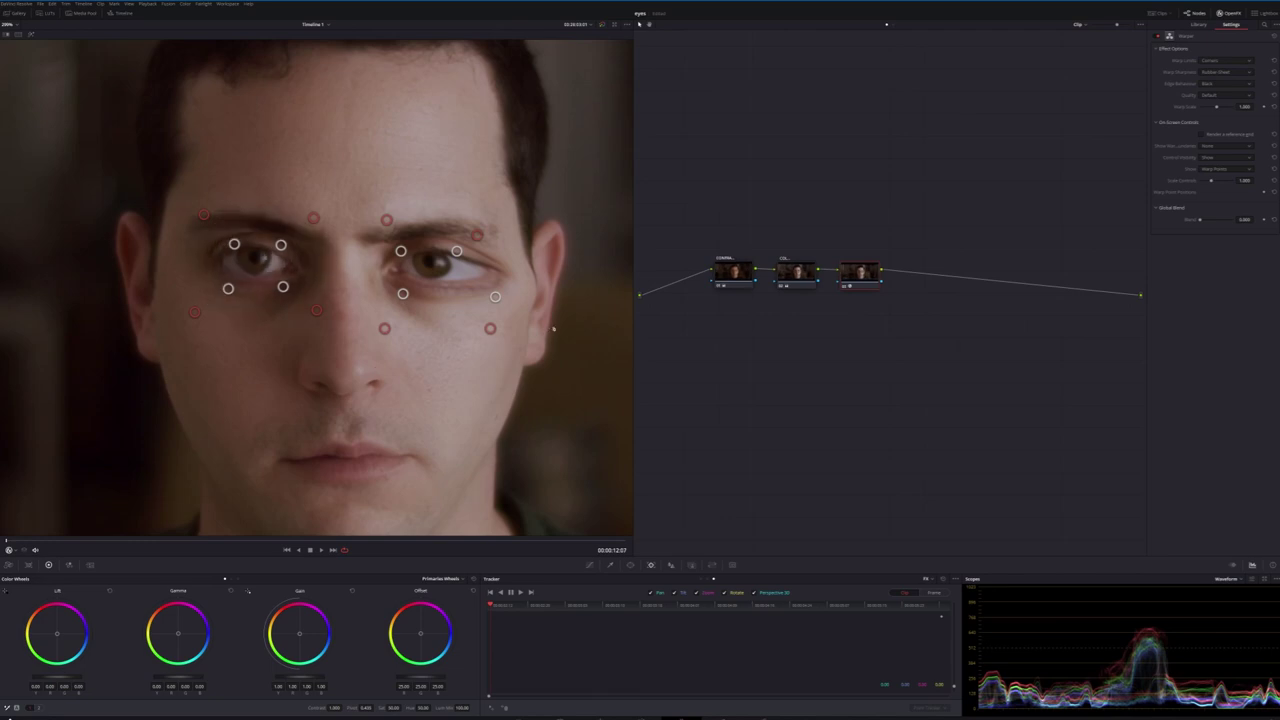
# - Reset the third node's grade and reapply the Warper effect to it
pyautogui.rightClick(860, 276)
pyautogui.click(878, 293)
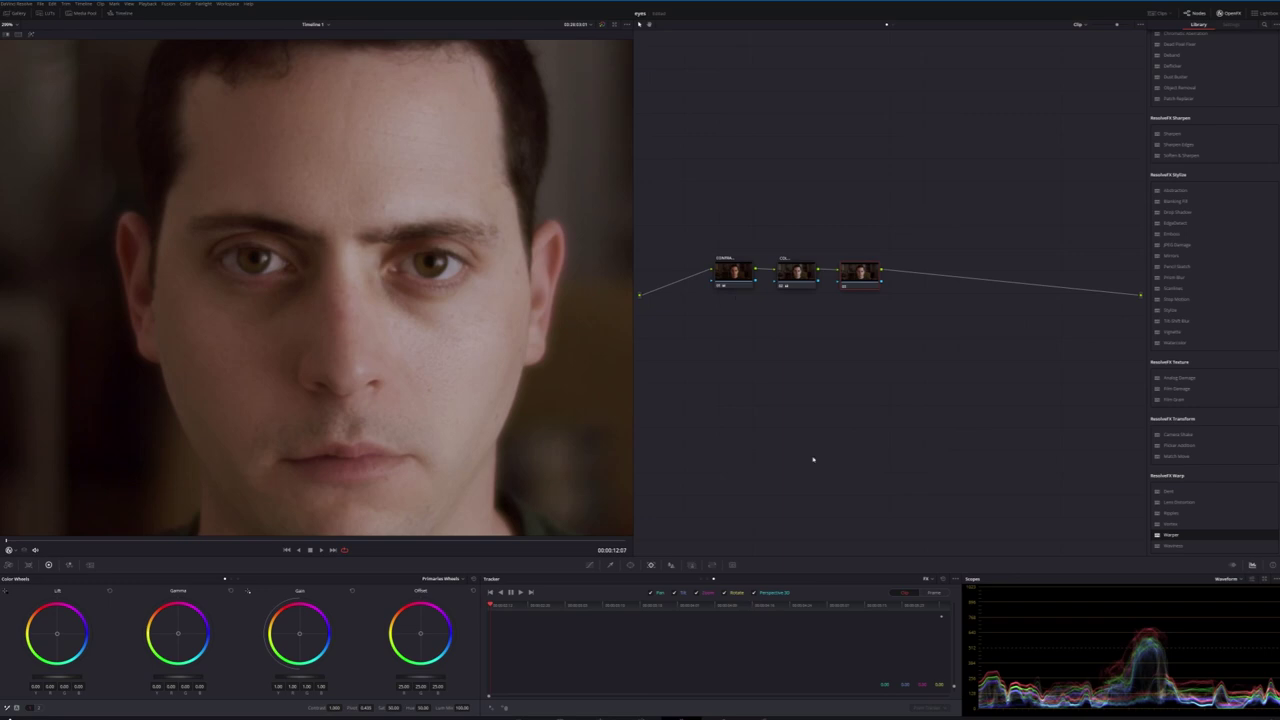
pyautogui.moveTo(1170, 536); pyautogui.dragTo(855, 276)
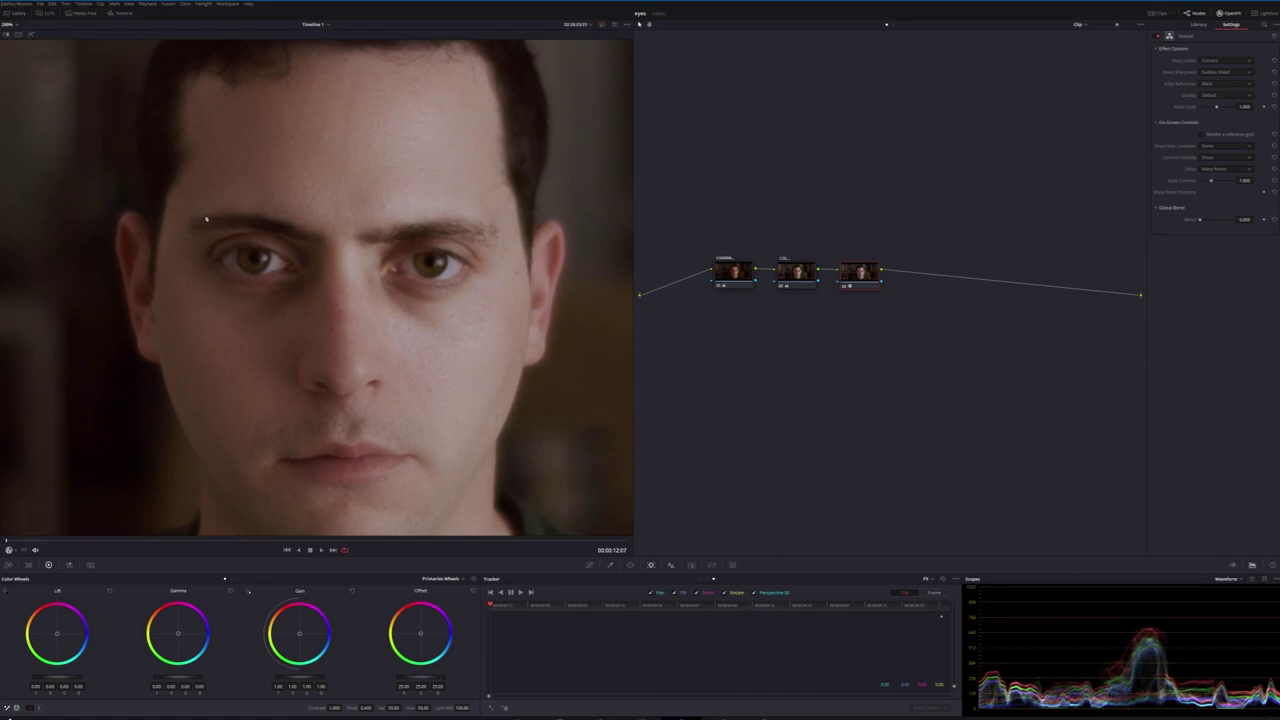
# - Pin four points along the brow above the left eye
pyautogui.scroll(4, 245, 297)
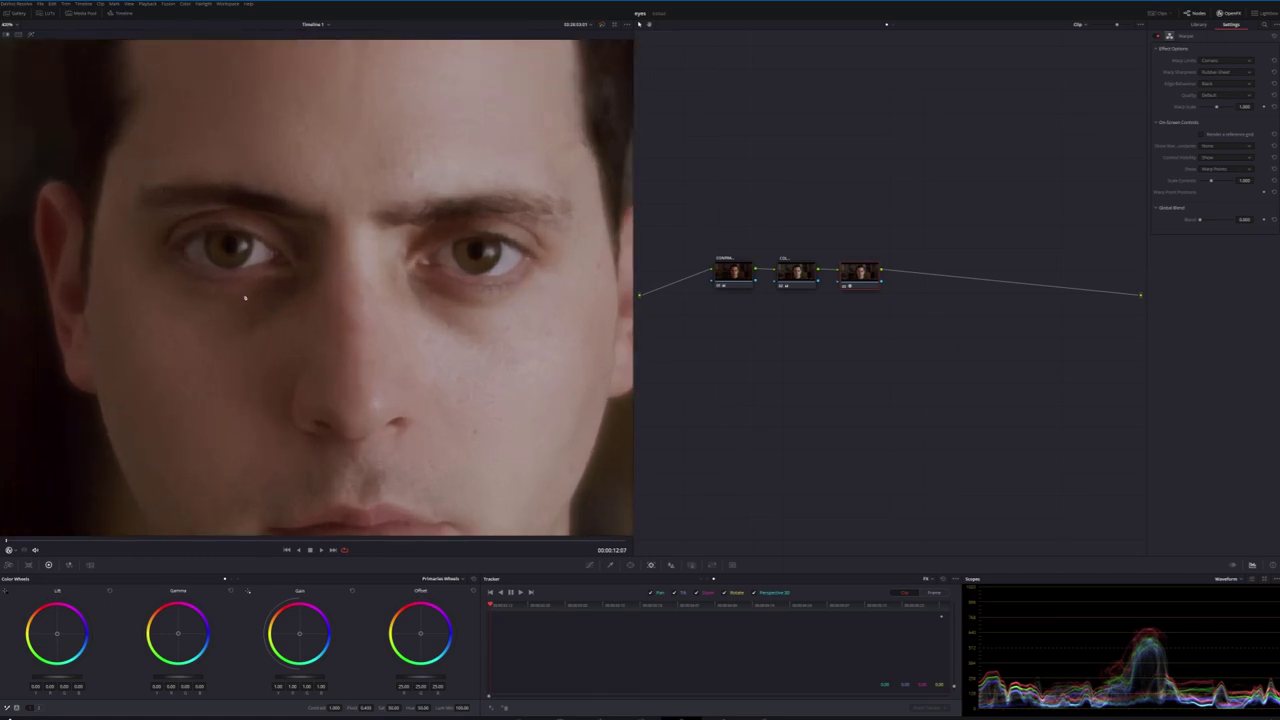
pyautogui.click(178, 222)
pyautogui.click(216, 216)
pyautogui.click(267, 223)
pyautogui.click(284, 240)
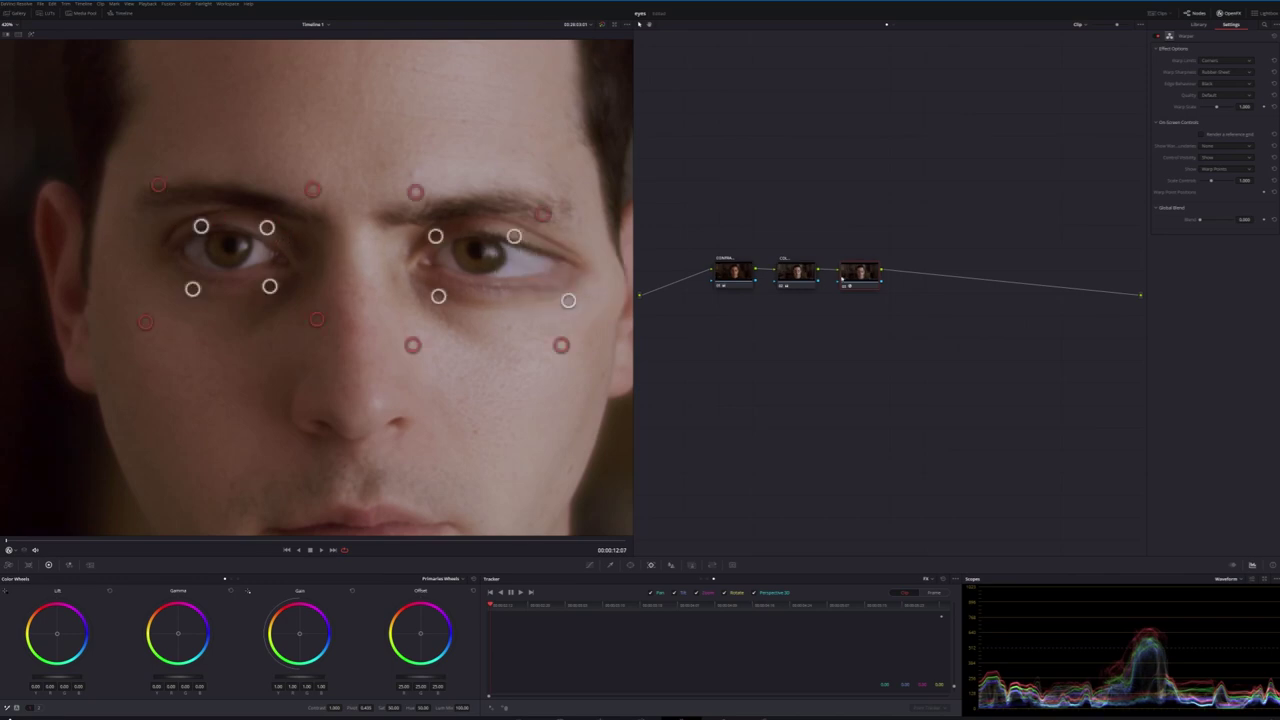
# - Reset the third node again to clear all points and apply a fresh Warper
pyautogui.rightClick(850, 276)
pyautogui.click(869, 281)
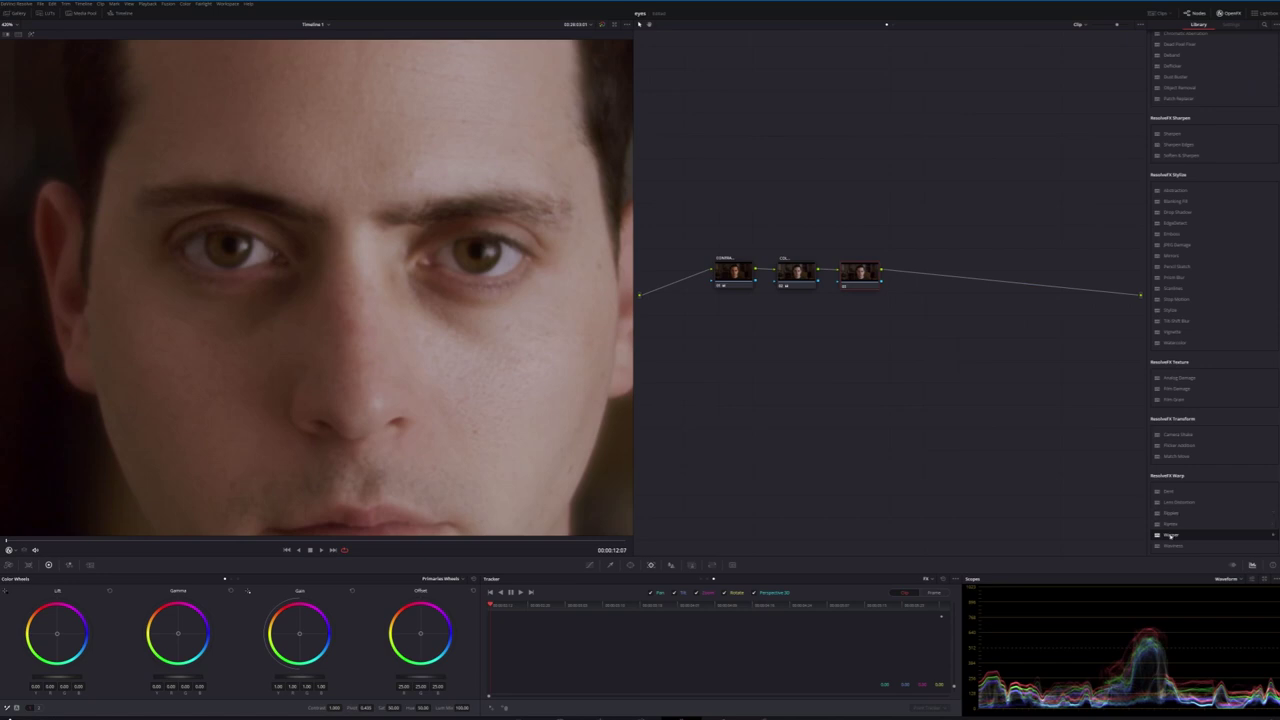
pyautogui.moveTo(1170, 535); pyautogui.dragTo(862, 279)
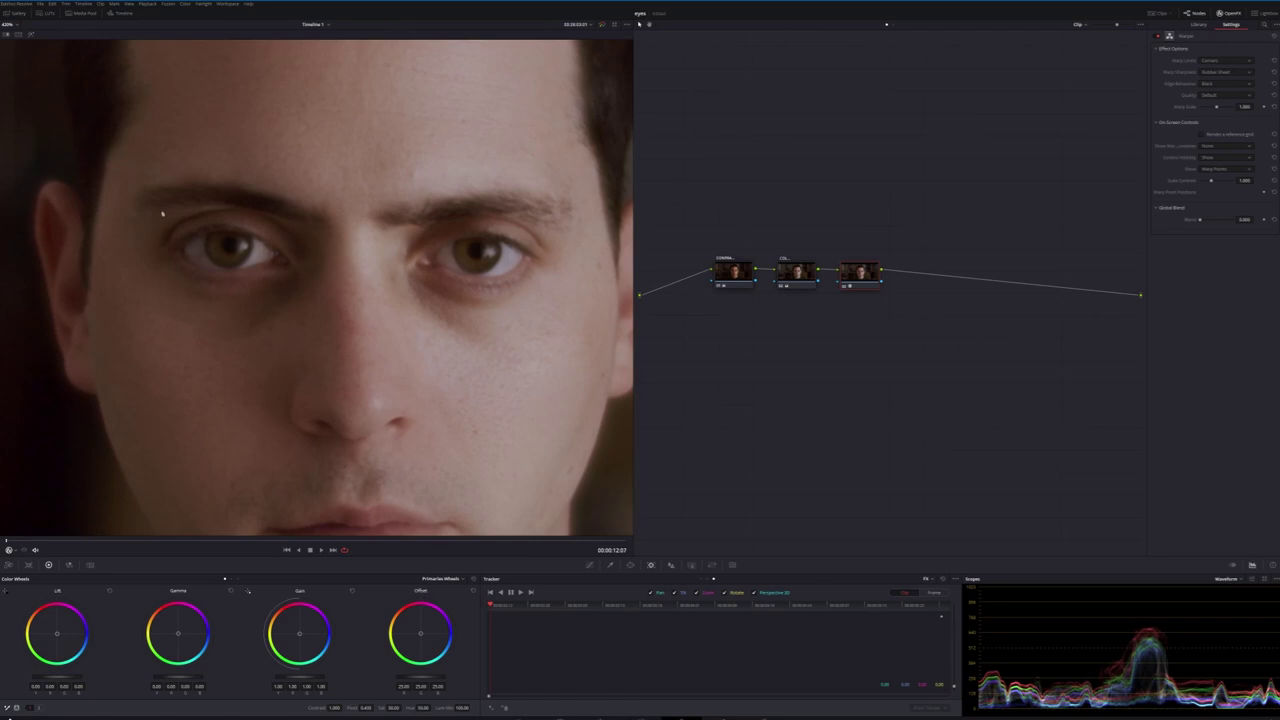
# - Anchor the left eyebrow, the skin between the eyes and the cheek below the left eye
pyautogui.click(161, 211)
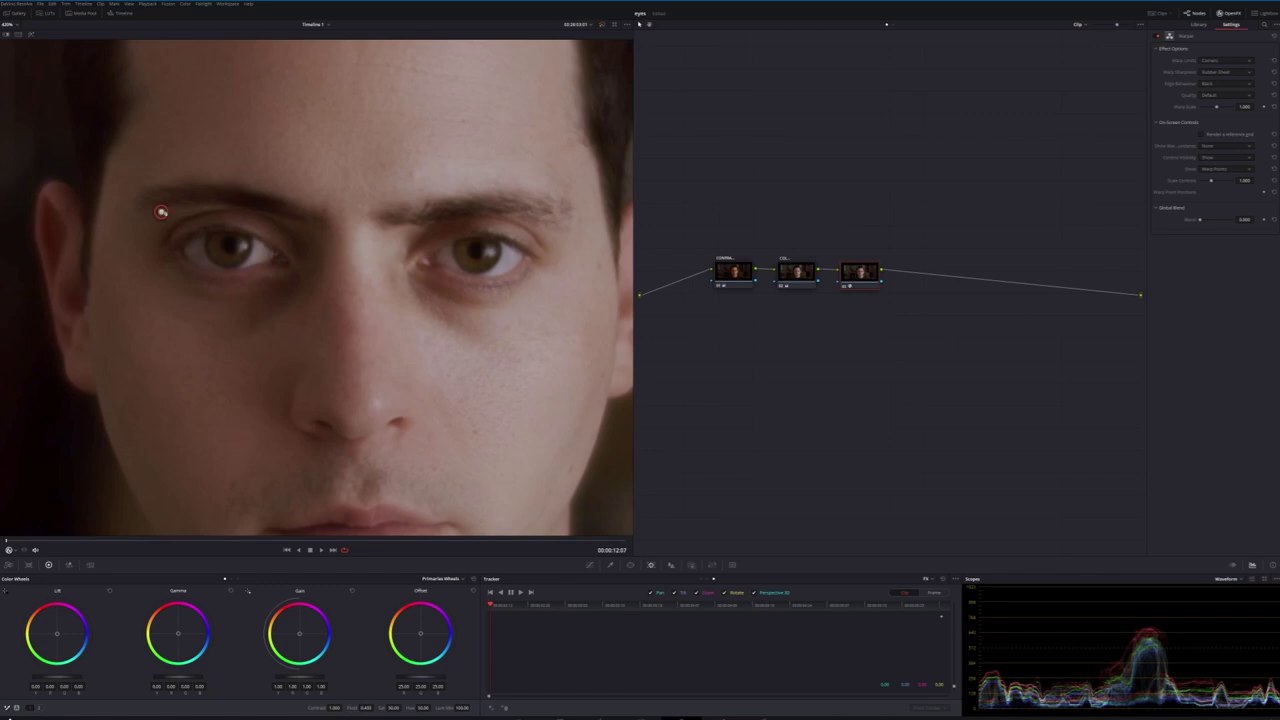
pyautogui.moveTo(161, 212); pyautogui.dragTo(150, 193)
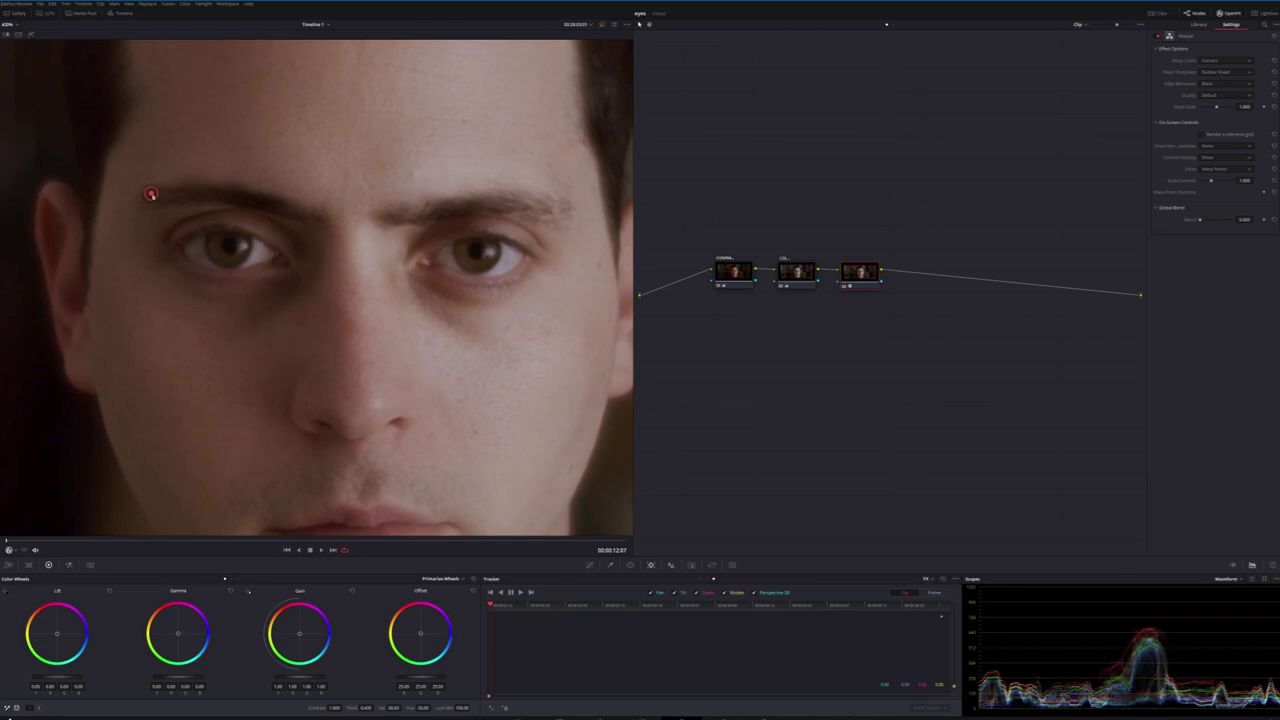
pyautogui.click(219, 180)
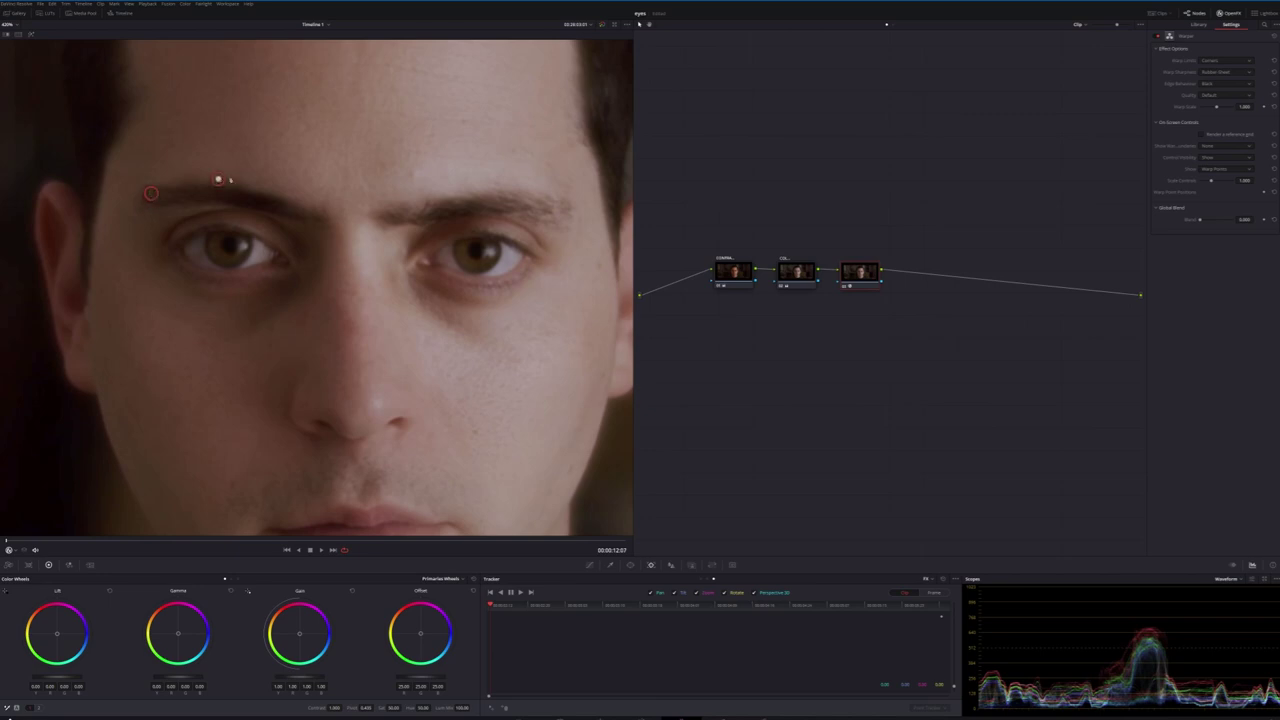
pyautogui.click(293, 207)
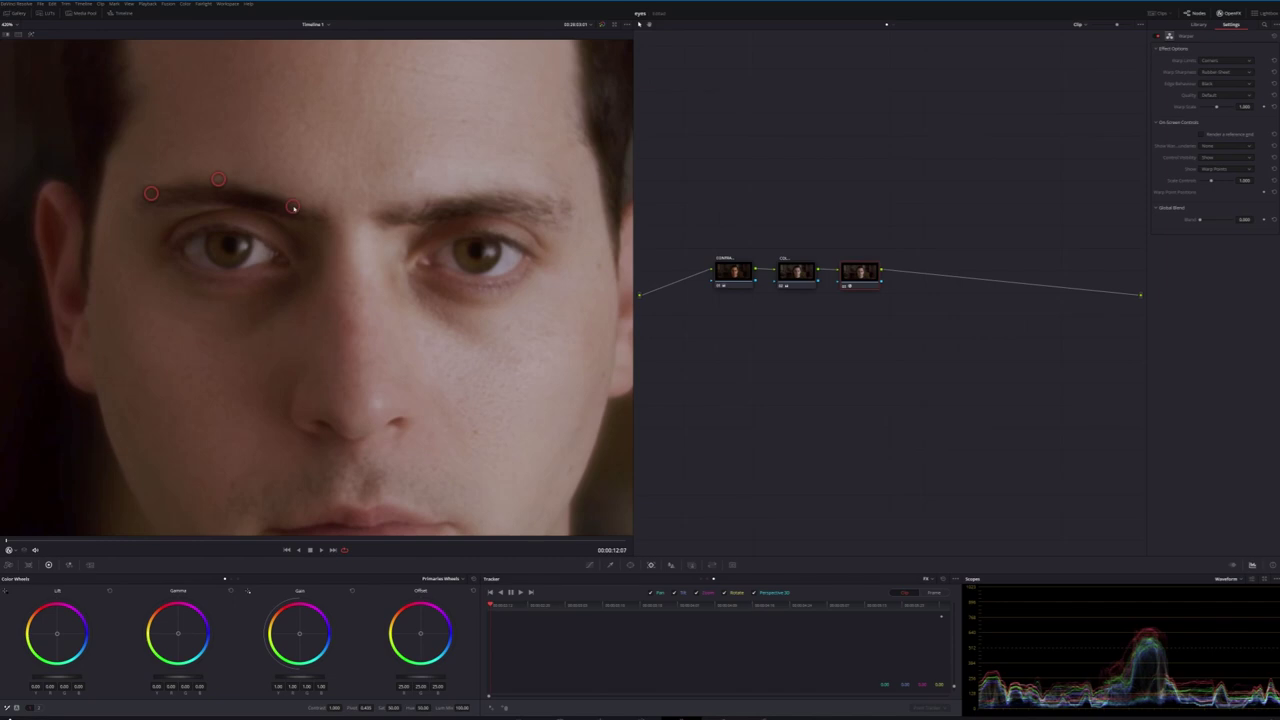
pyautogui.click(346, 270)
pyautogui.click(292, 334)
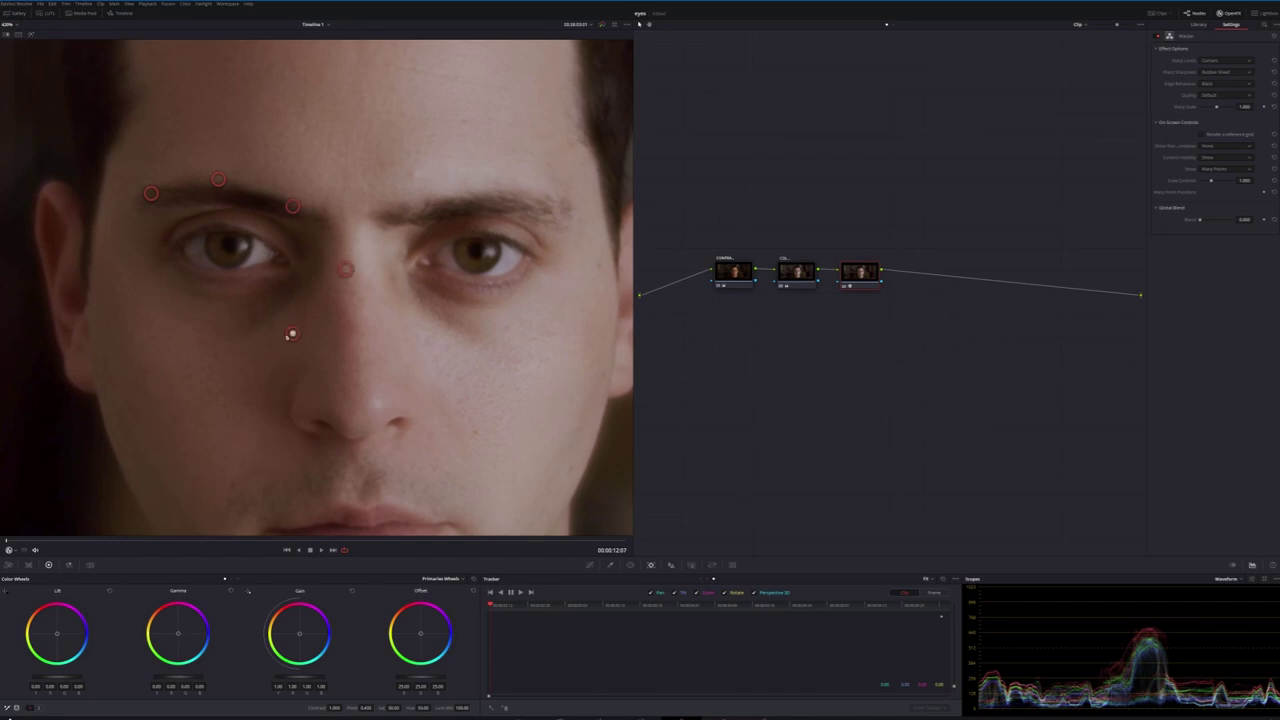
pyautogui.click(224, 341)
# - Anchor the nose bridge, the right eyebrow, beside the right eye and the right cheek
pyautogui.click(374, 271)
pyautogui.click(401, 188)
pyautogui.click(467, 179)
pyautogui.click(559, 205)
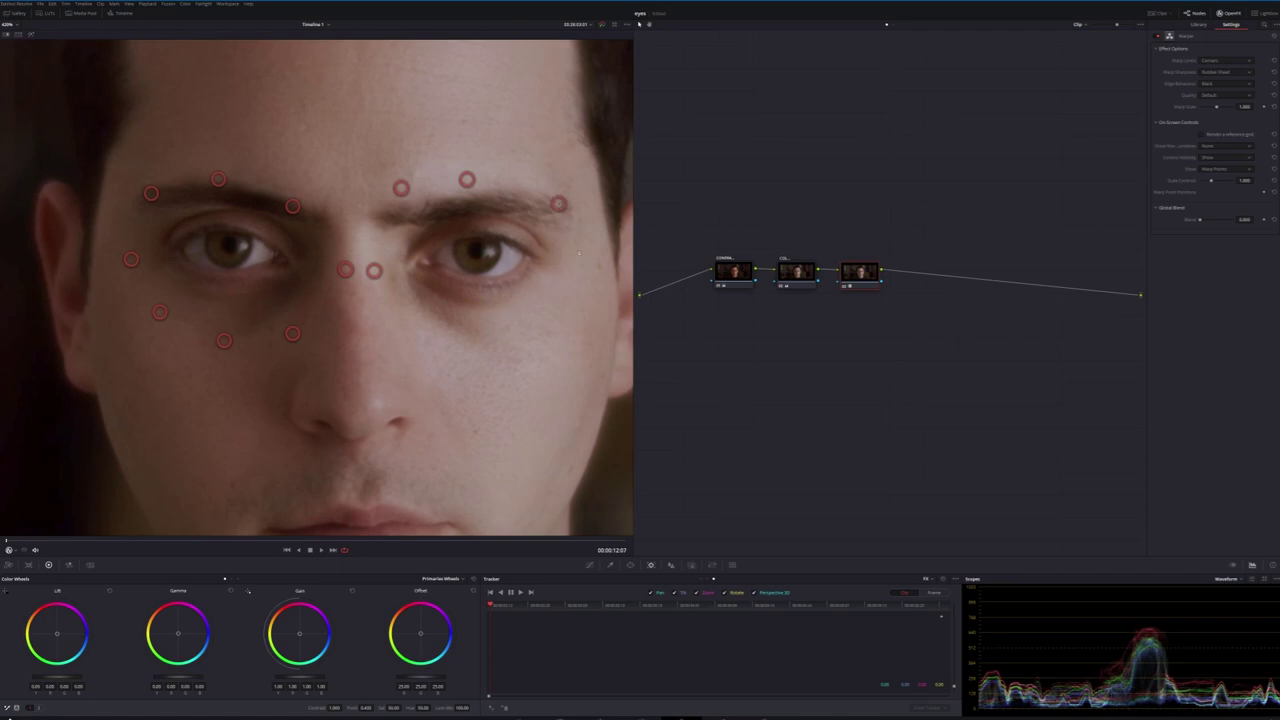
pyautogui.click(584, 283)
pyautogui.click(543, 342)
pyautogui.click(474, 345)
pyautogui.click(411, 325)
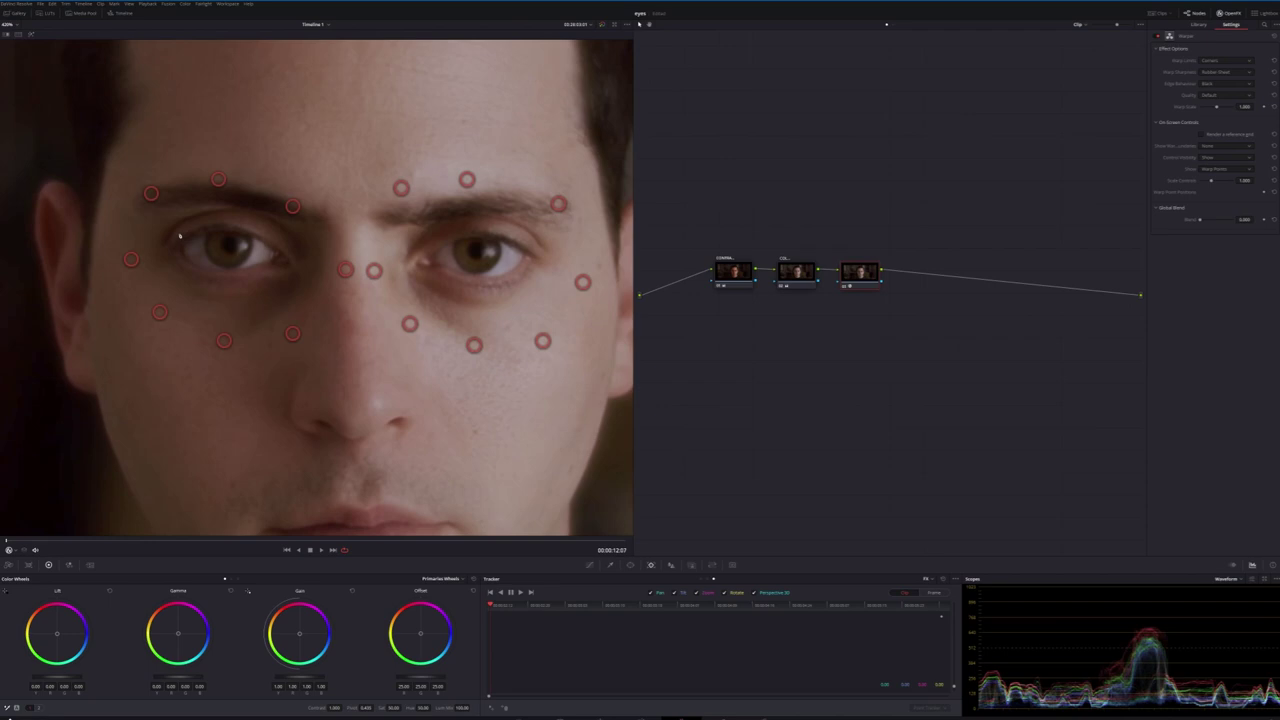
# - Ring the left eye with eight warp points just outside its contour
pyautogui.click(178, 234)
pyautogui.click(237, 222)
pyautogui.click(287, 242)
pyautogui.click(313, 275)
pyautogui.click(273, 296)
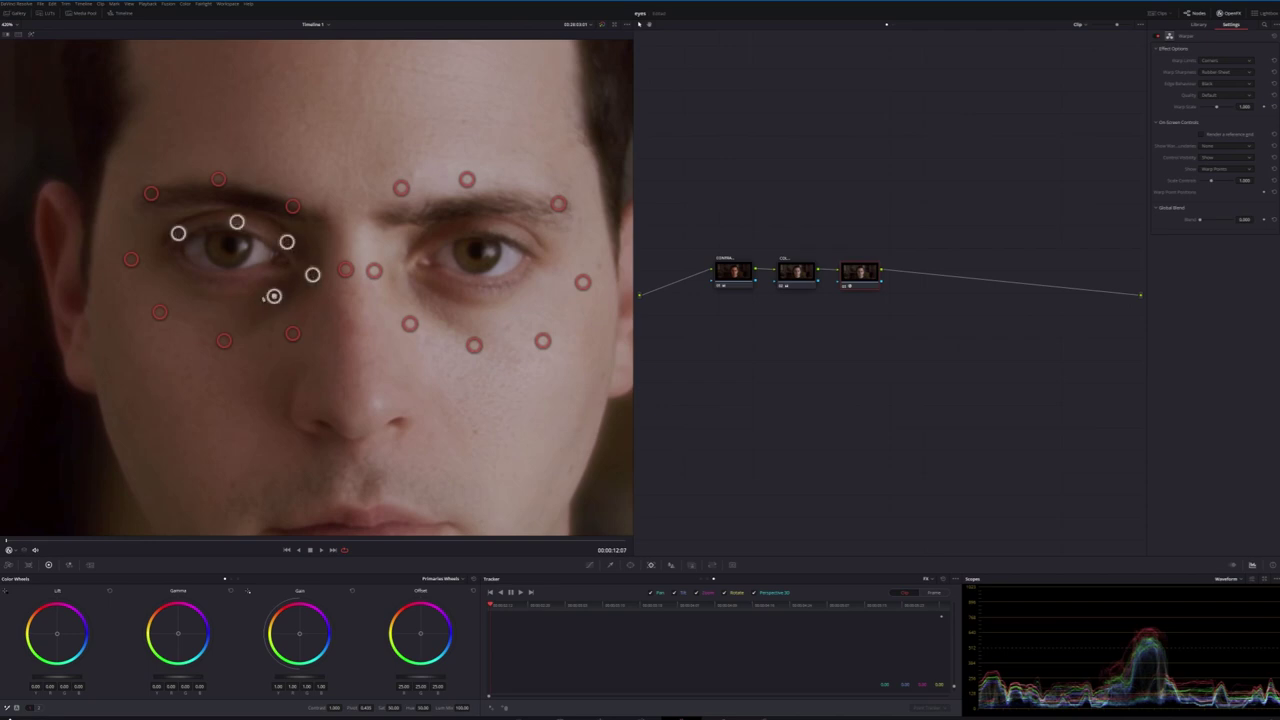
pyautogui.click(226, 309)
pyautogui.click(178, 289)
pyautogui.click(157, 262)
# - Ring the right eye with eight warp points just outside its contour
pyautogui.click(415, 269)
pyautogui.click(433, 230)
pyautogui.click(484, 226)
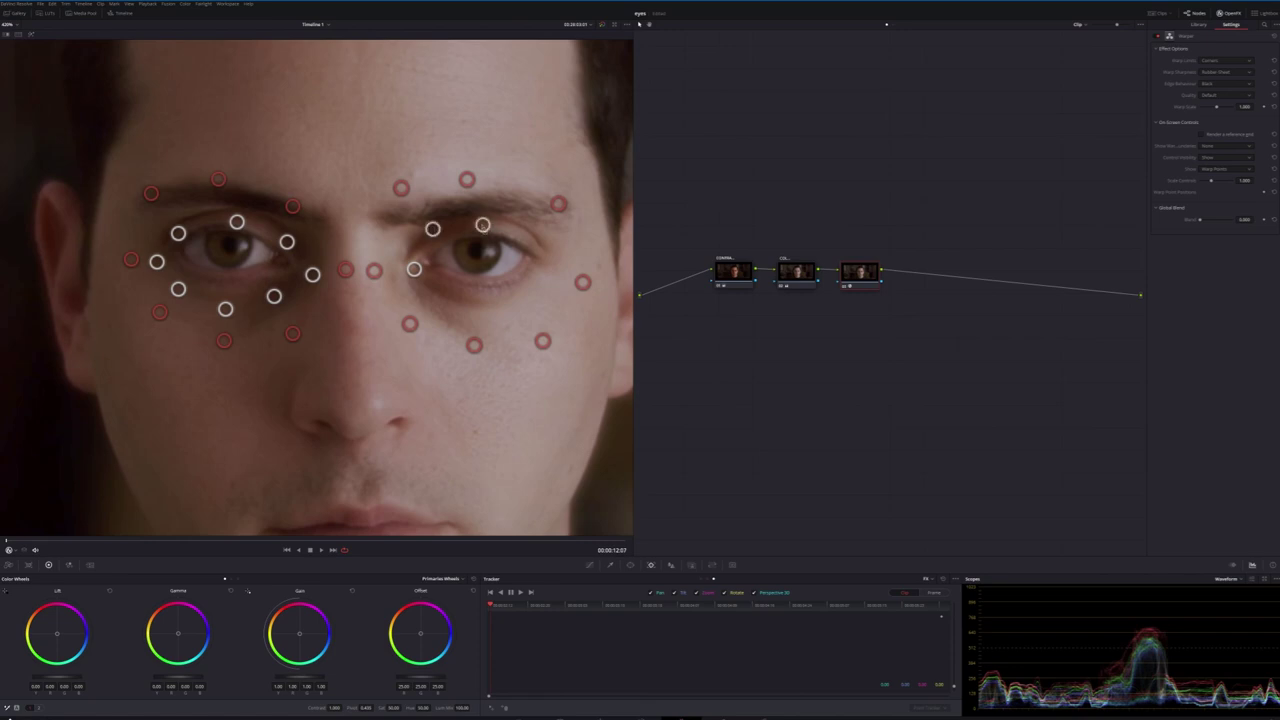
pyautogui.click(540, 240)
pyautogui.click(544, 280)
pyautogui.click(513, 309)
pyautogui.click(467, 305)
pyautogui.click(426, 297)
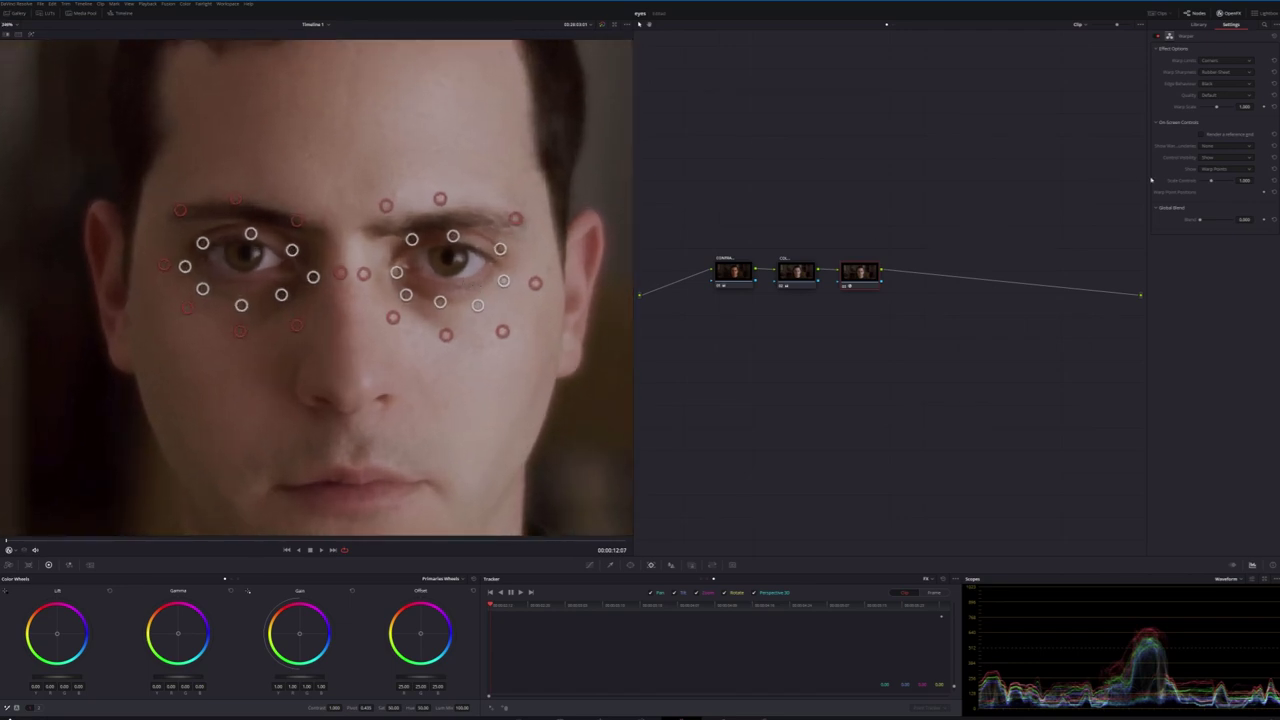
# - Set the Warper's Show option to pin markers and Control Visibility to Auto Hide
pyautogui.click(1220, 172)
pyautogui.click(1230, 178)
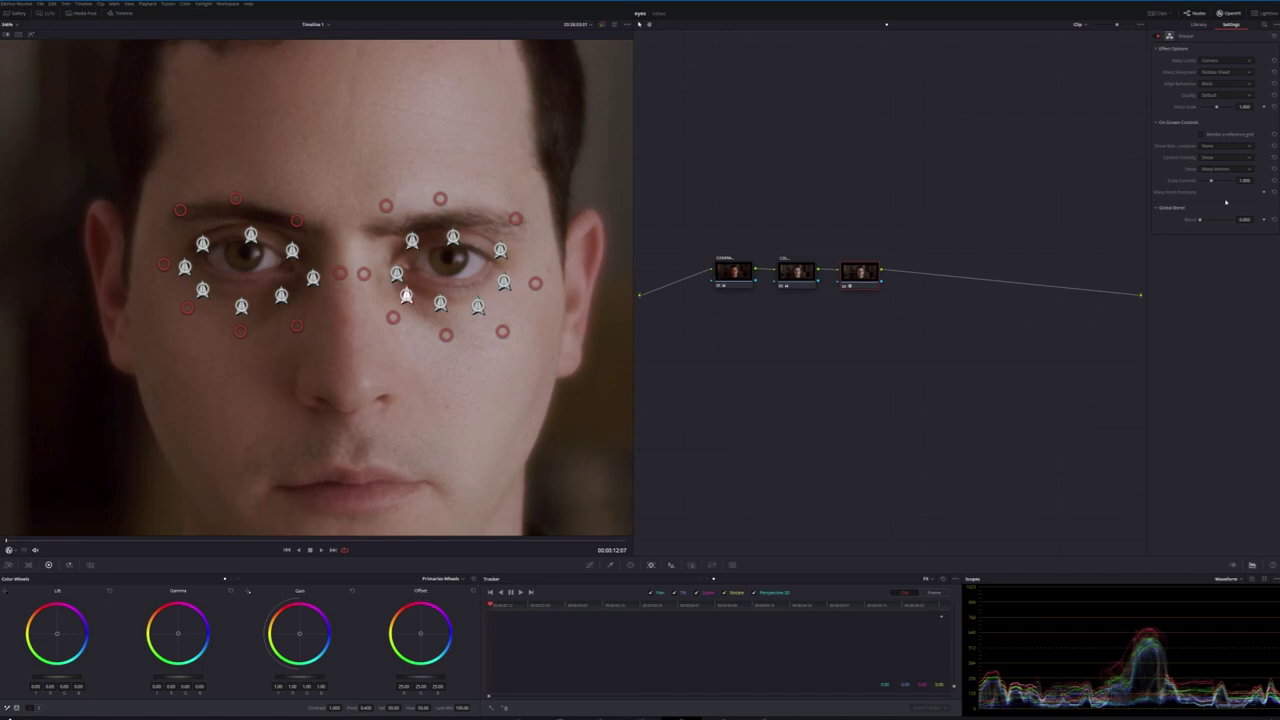
pyautogui.click(1217, 158)
pyautogui.click(1221, 174)
# - Hide the warp controls to preview the face, then bring them back
pyautogui.hotkey('ctrl', 'k')
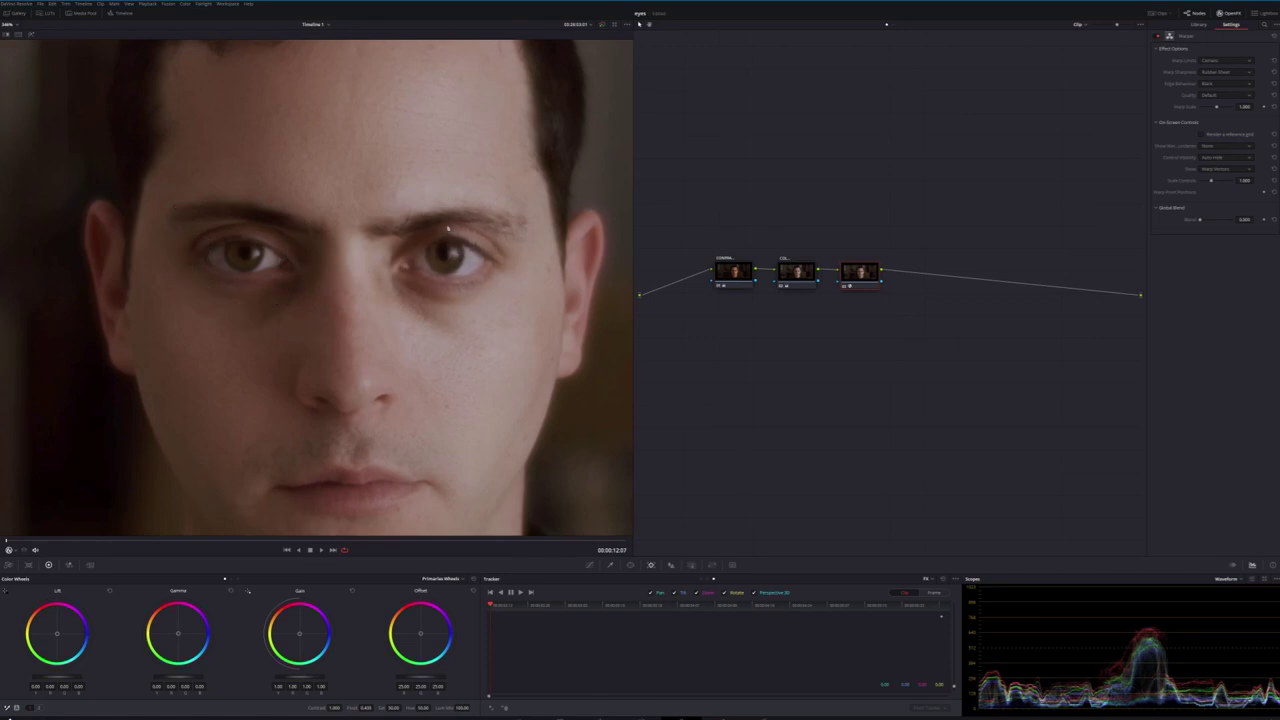
pyautogui.moveTo(452, 232)
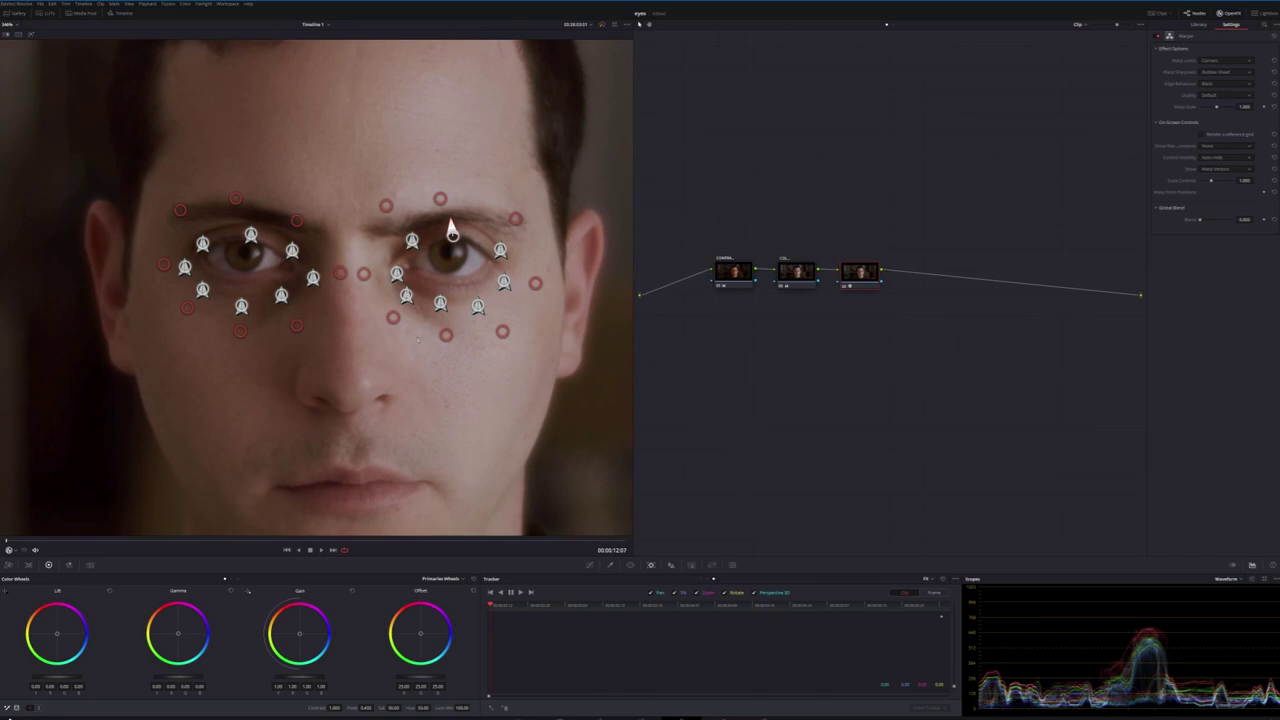
pyautogui.hotkey('shift', '`')
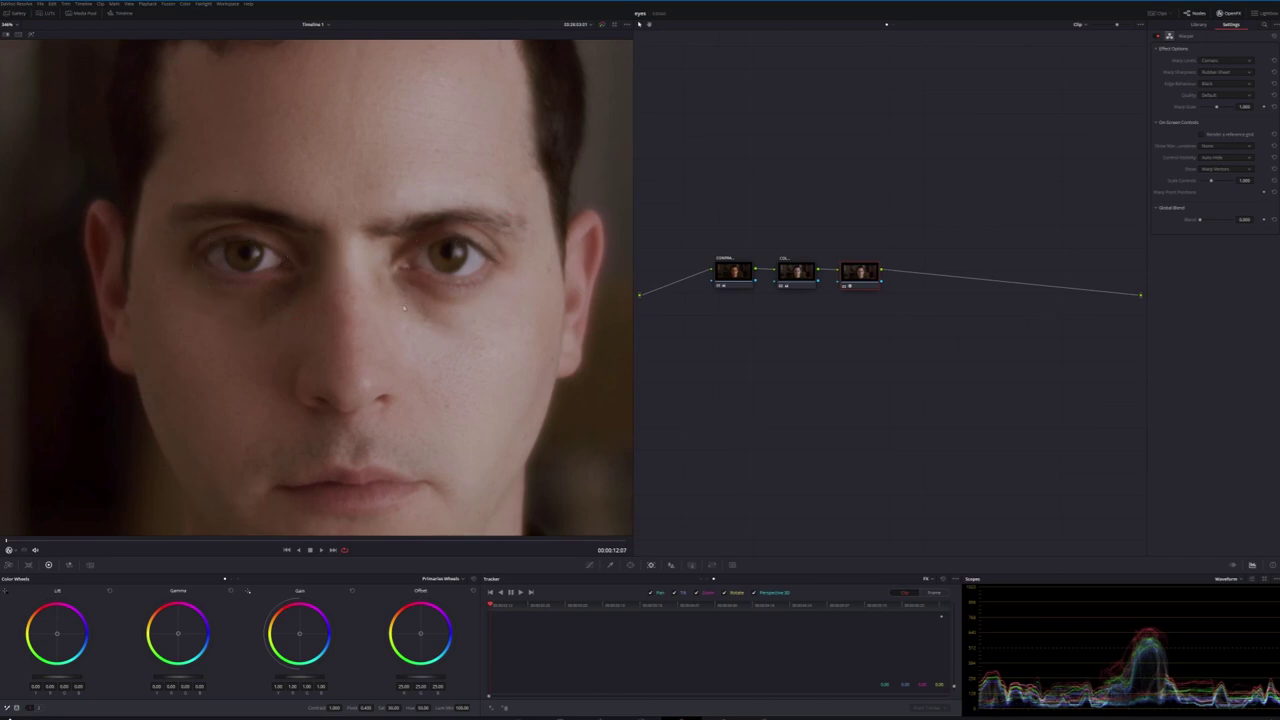
pyautogui.hotkey('shift', '`')
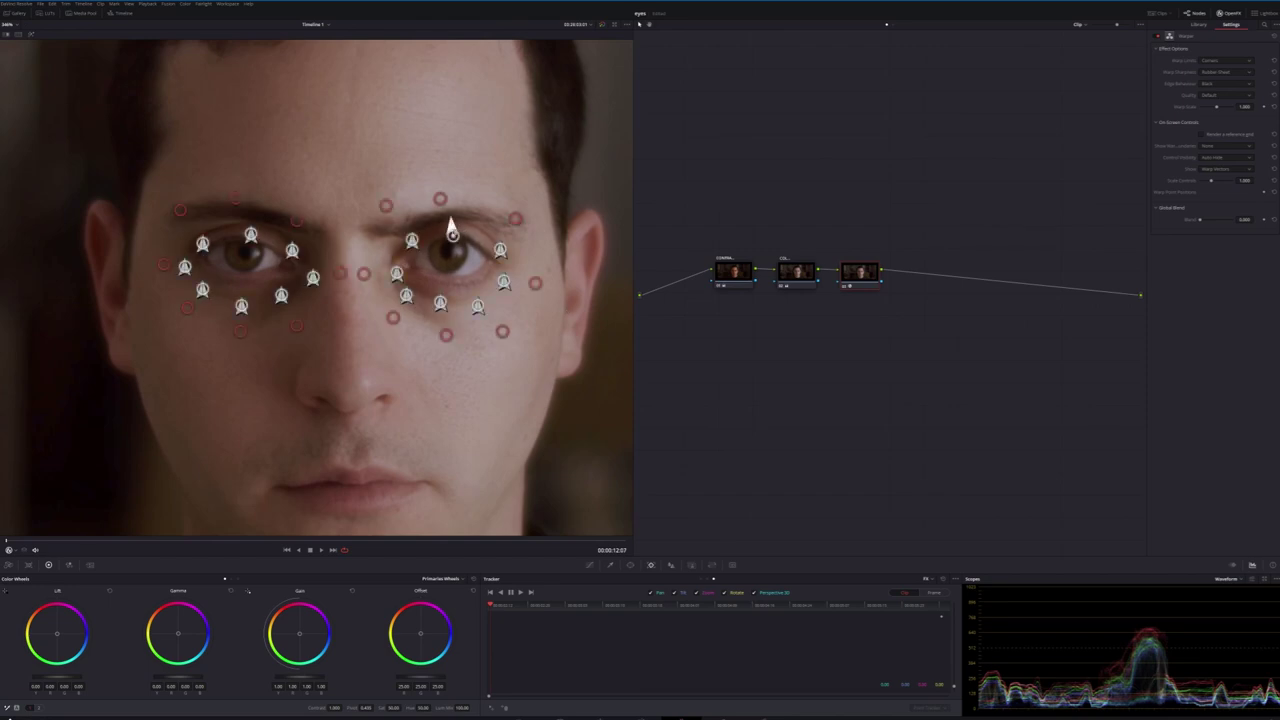
# - Set the warp controls to always show, then pull the pin under the left eye outward
pyautogui.click(1212, 157)
pyautogui.click(1214, 169)
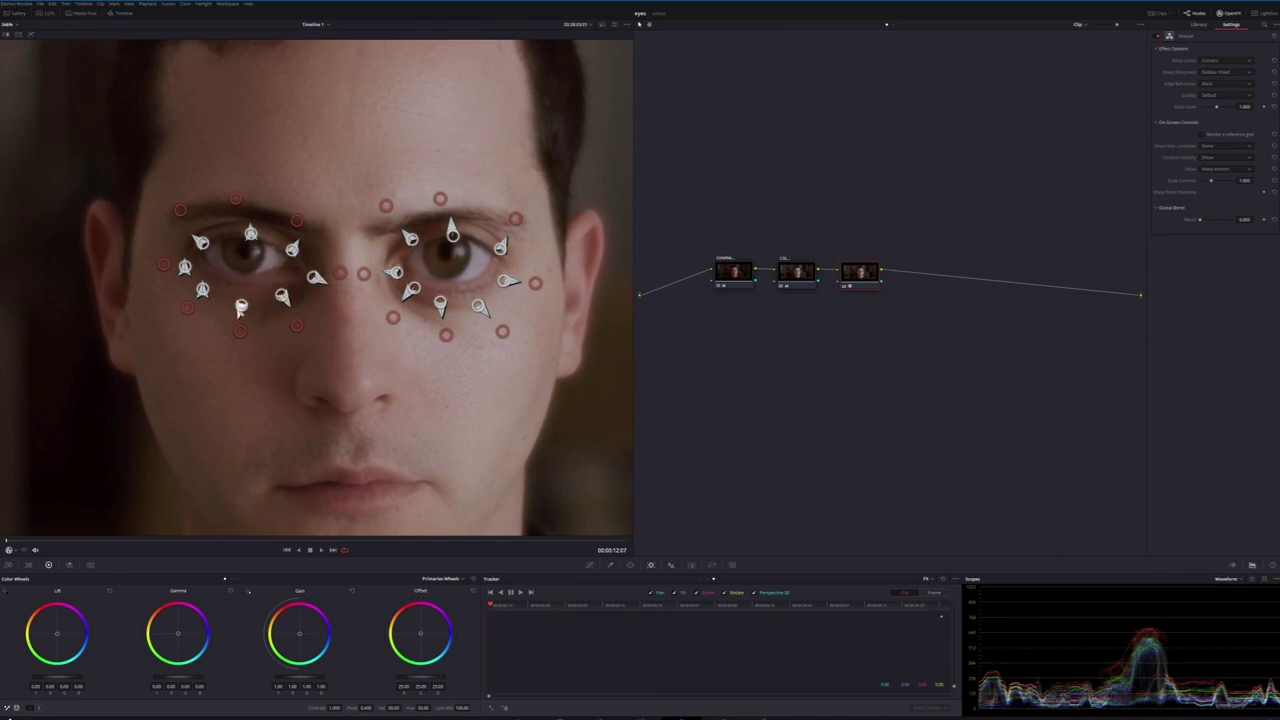
pyautogui.moveTo(241, 305); pyautogui.dragTo(241, 297)
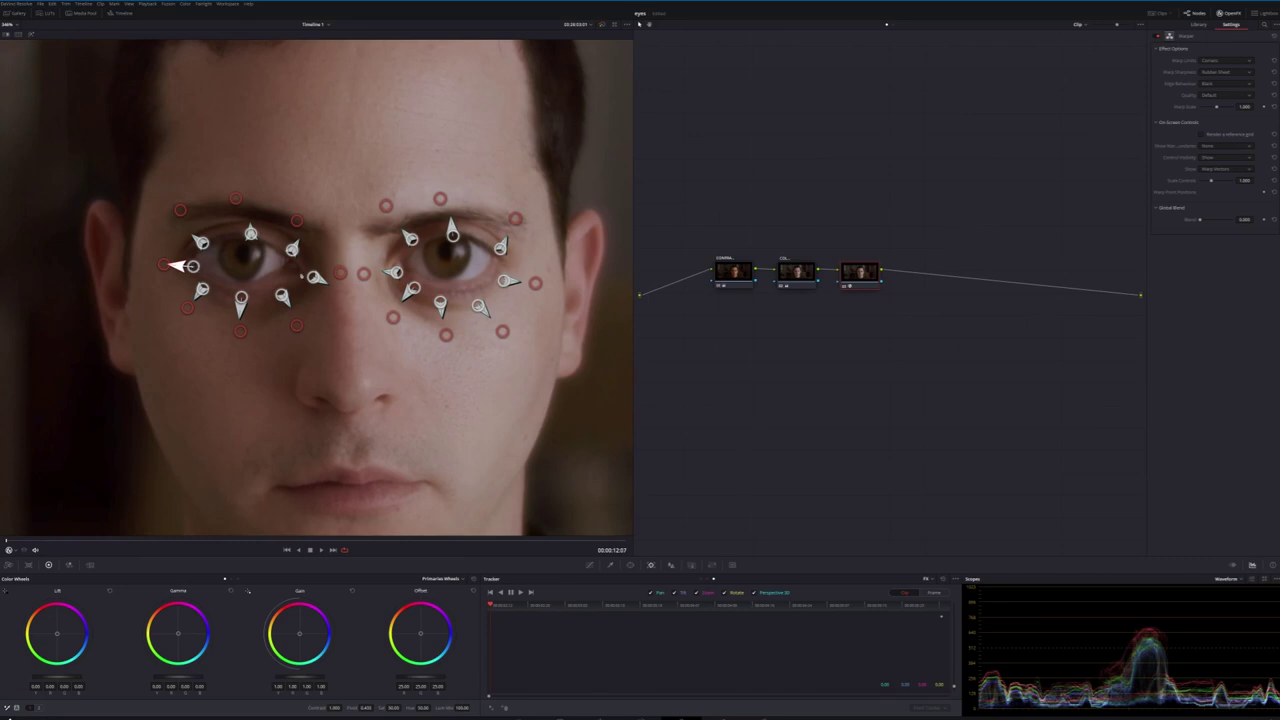
pyautogui.scroll(-4, 185, 265)
pyautogui.scroll(4, 210, 271)
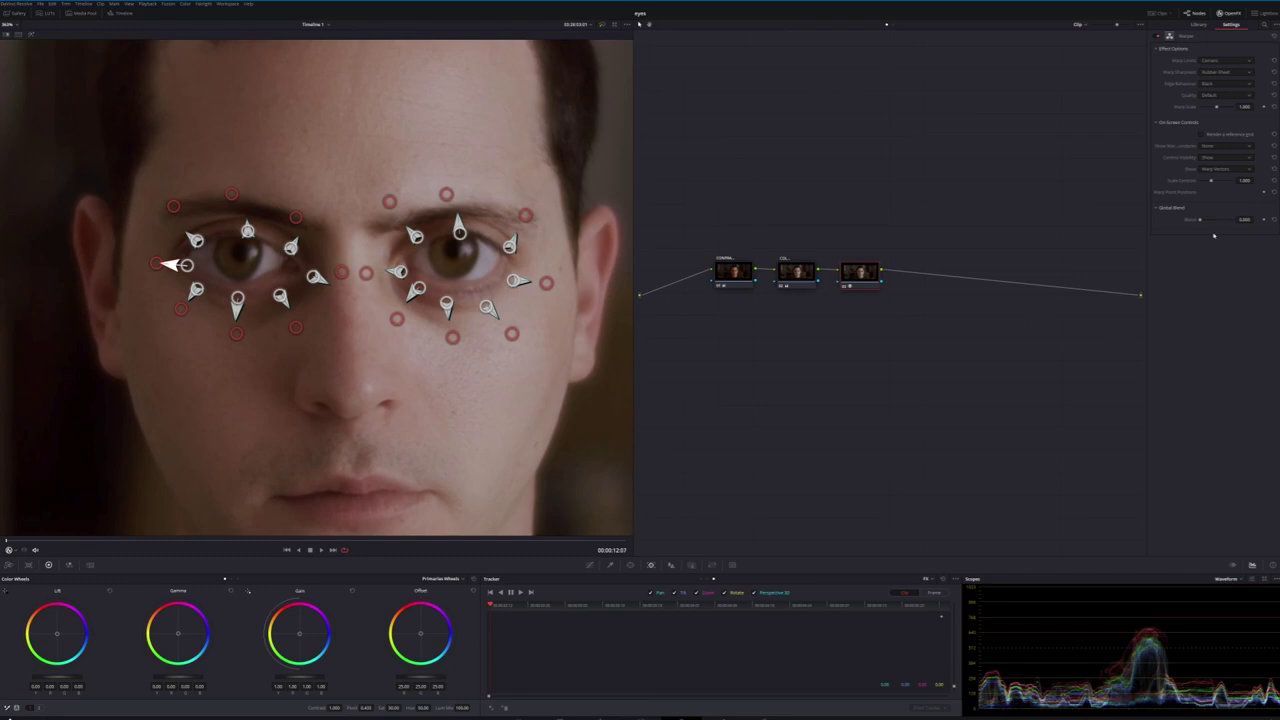
pyautogui.click(1231, 159)
pyautogui.click(1228, 181)
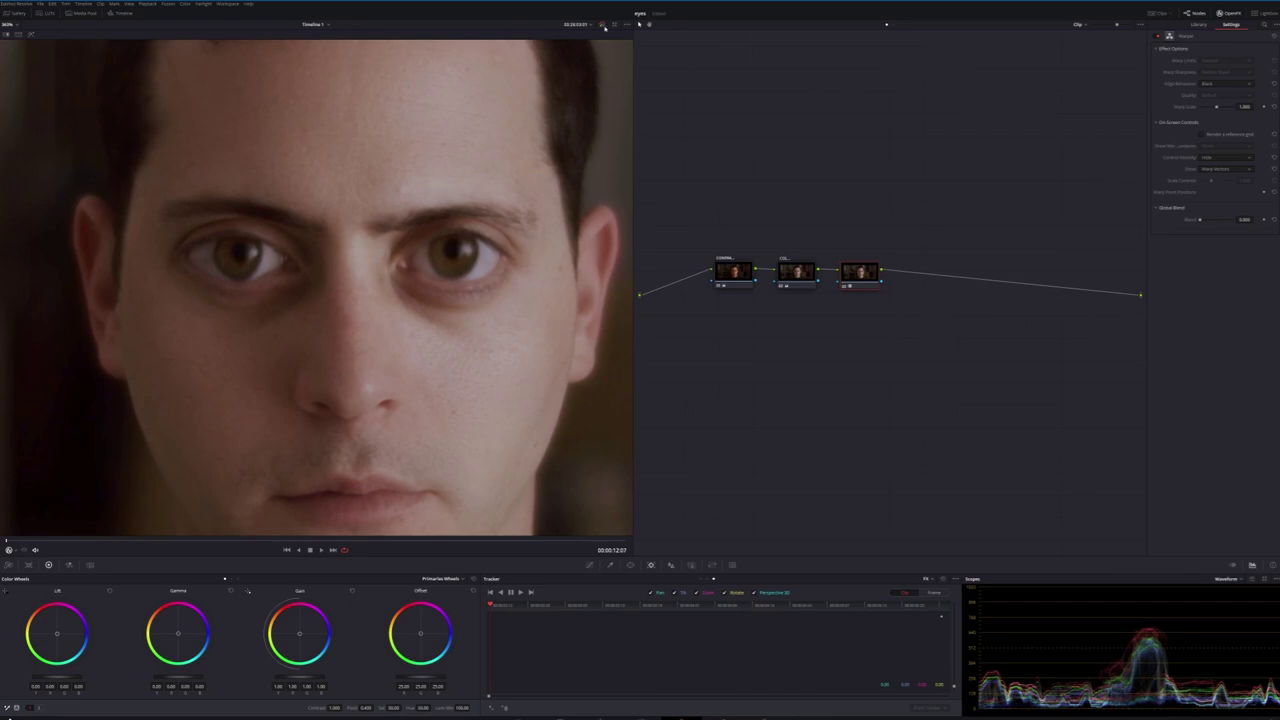
pyautogui.scroll(-3, 461, 183)
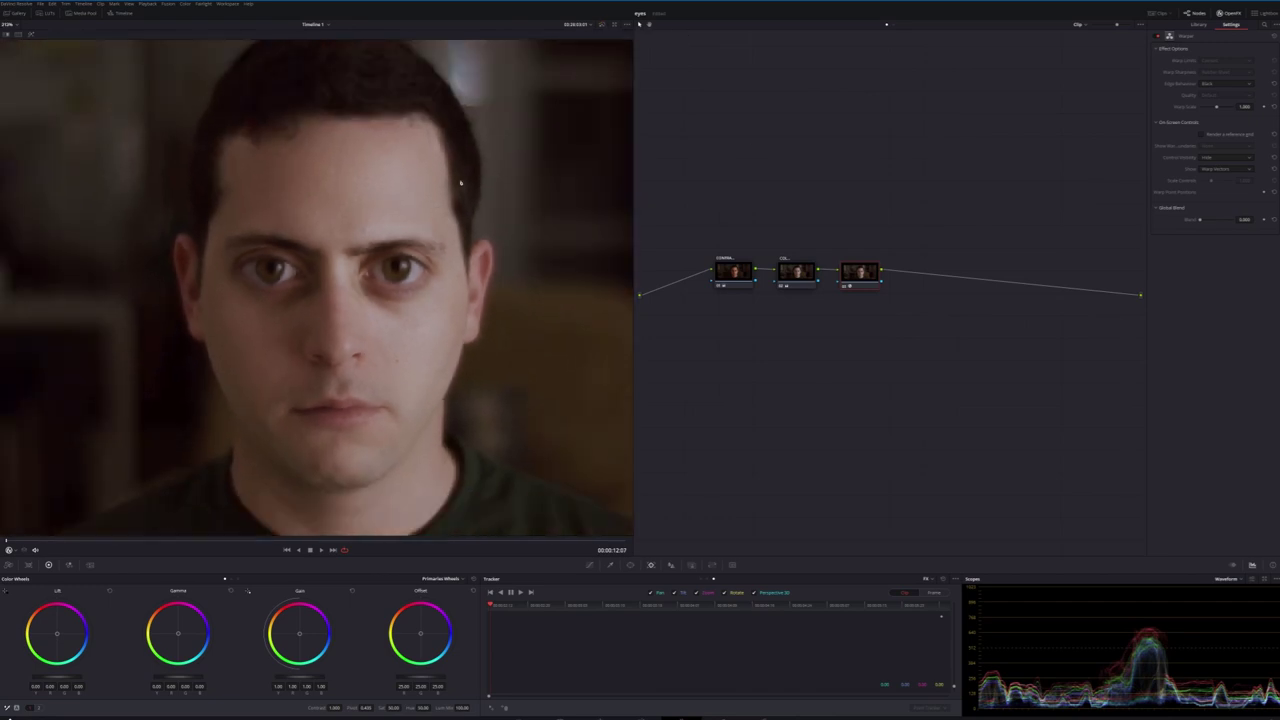
pyautogui.click(602, 24)
pyautogui.click(602, 24)
pyautogui.click(845, 288)
pyautogui.click(845, 288)
pyautogui.click(845, 288)
pyautogui.click(845, 288)
pyautogui.click(1222, 158)
pyautogui.click(1219, 172)
pyautogui.scroll(4, 423, 362)
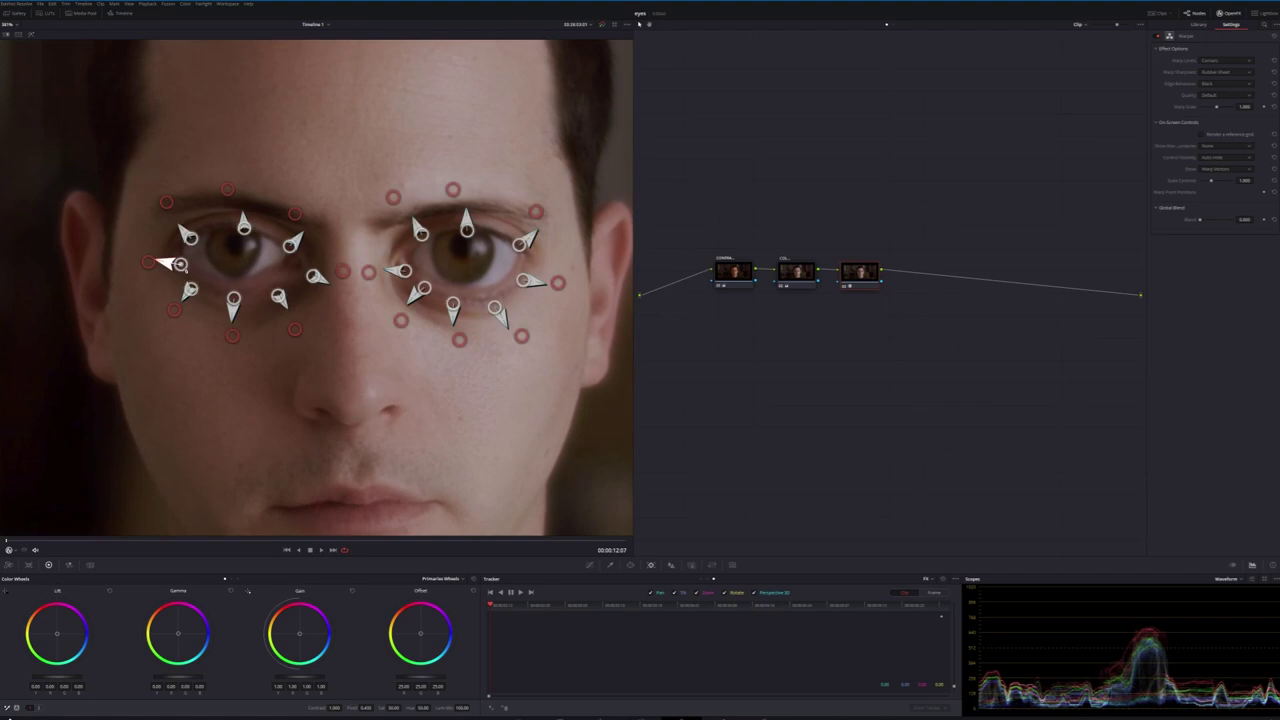
# - Scroll the view to inspect both enlarged eyes inside their outward-pulled pins
pyautogui.scroll(-3, 318, 298)
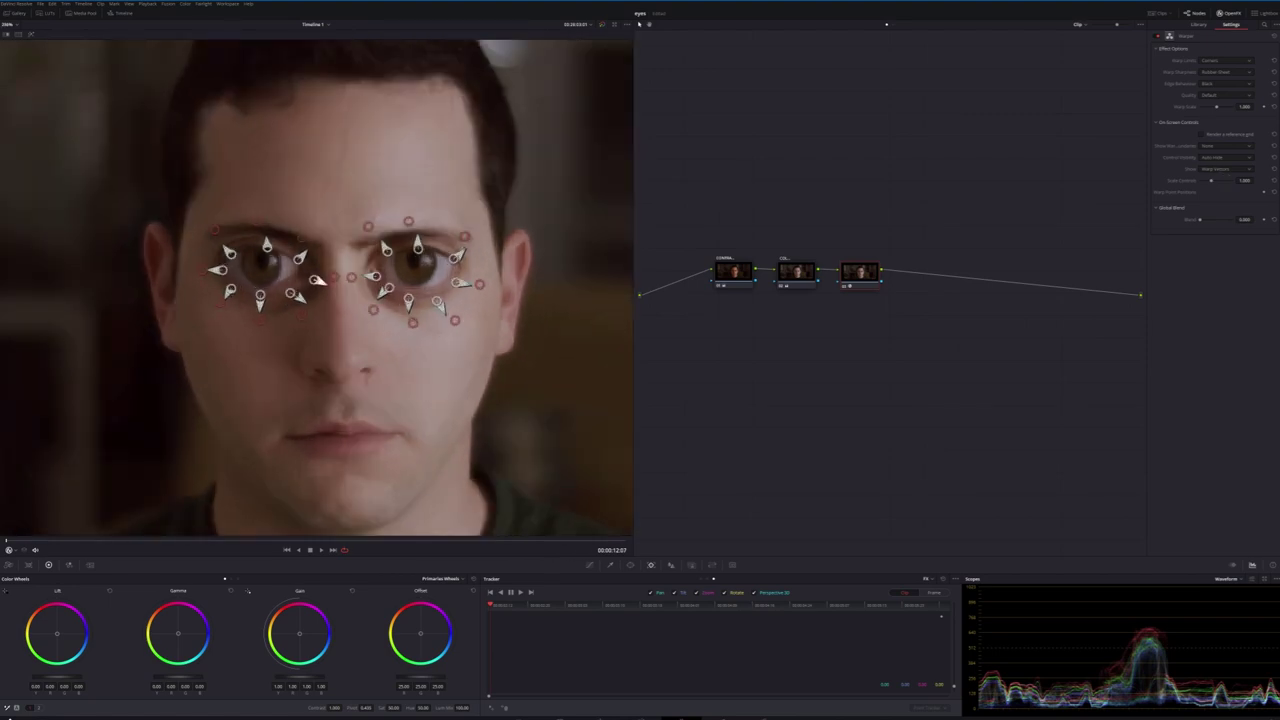
# - Hide the warp controls and toggle the Warper node off and on to compare the eyes
pyautogui.click(1232, 158)
pyautogui.click(1226, 181)
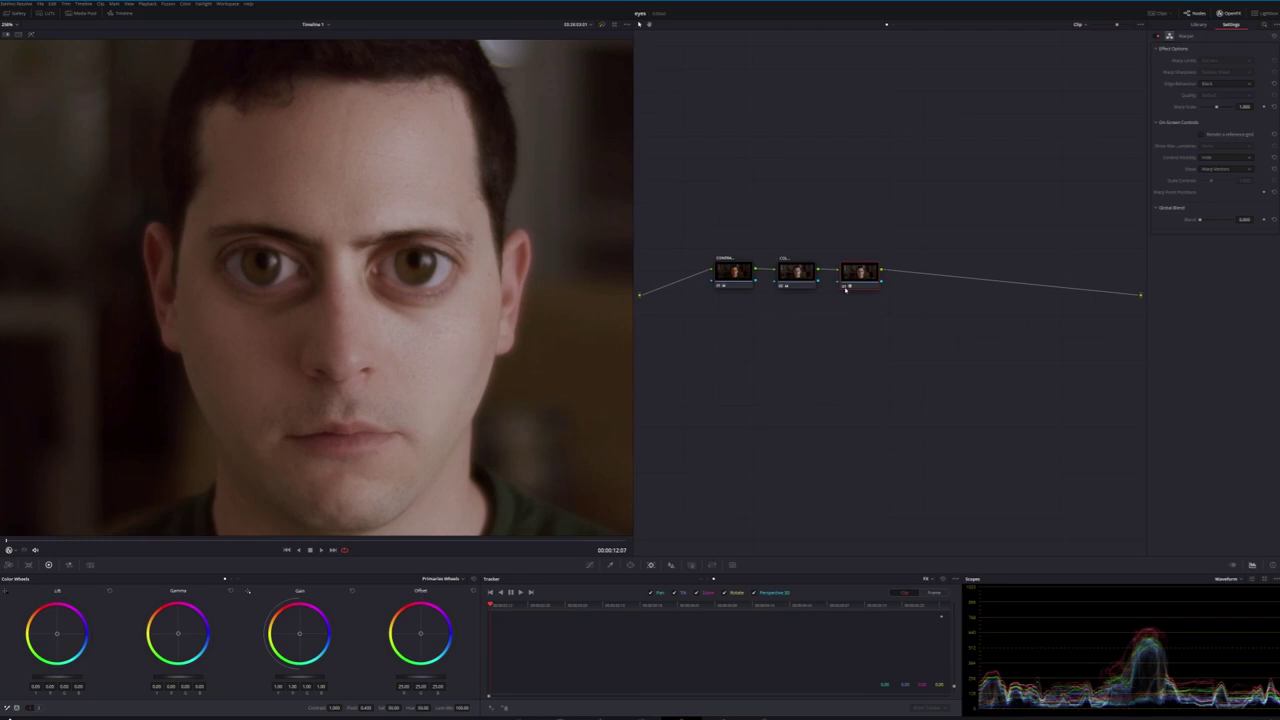
pyautogui.click(845, 288)
pyautogui.click(843, 288)
pyautogui.scroll(-5, 537, 321)
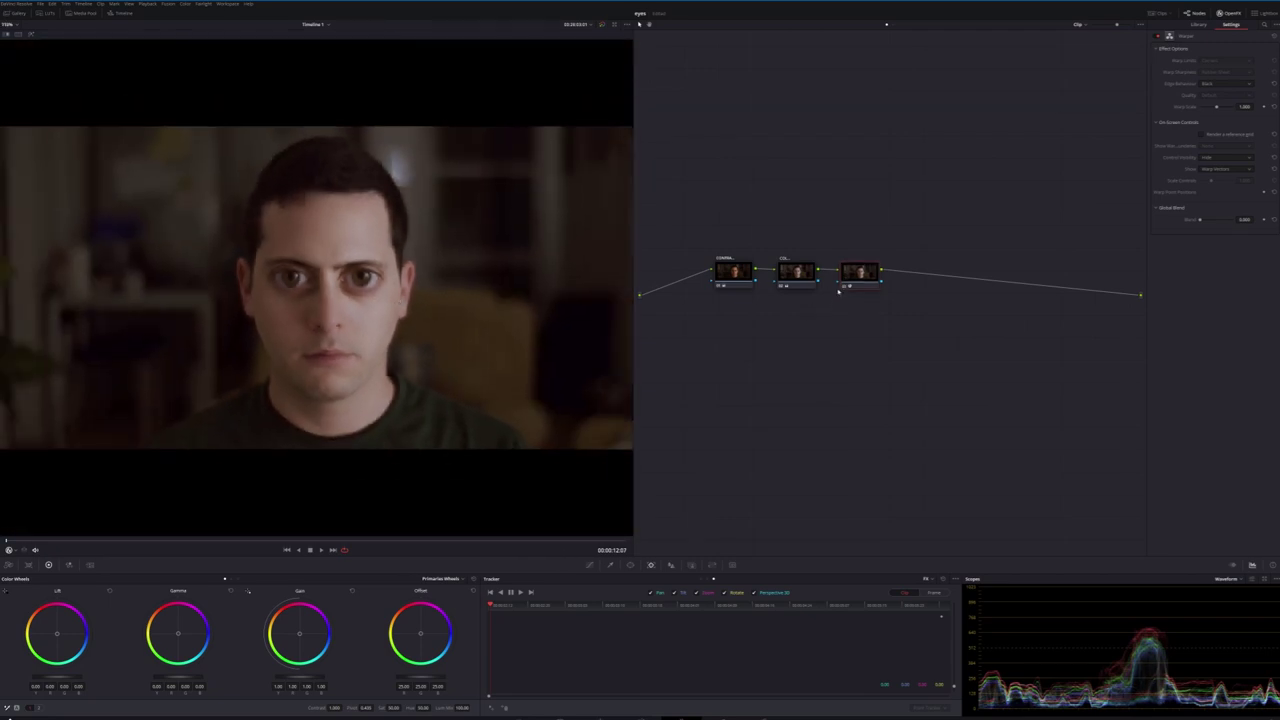
pyautogui.click(845, 288)
pyautogui.click(845, 288)
pyautogui.scroll(8, 396, 374)
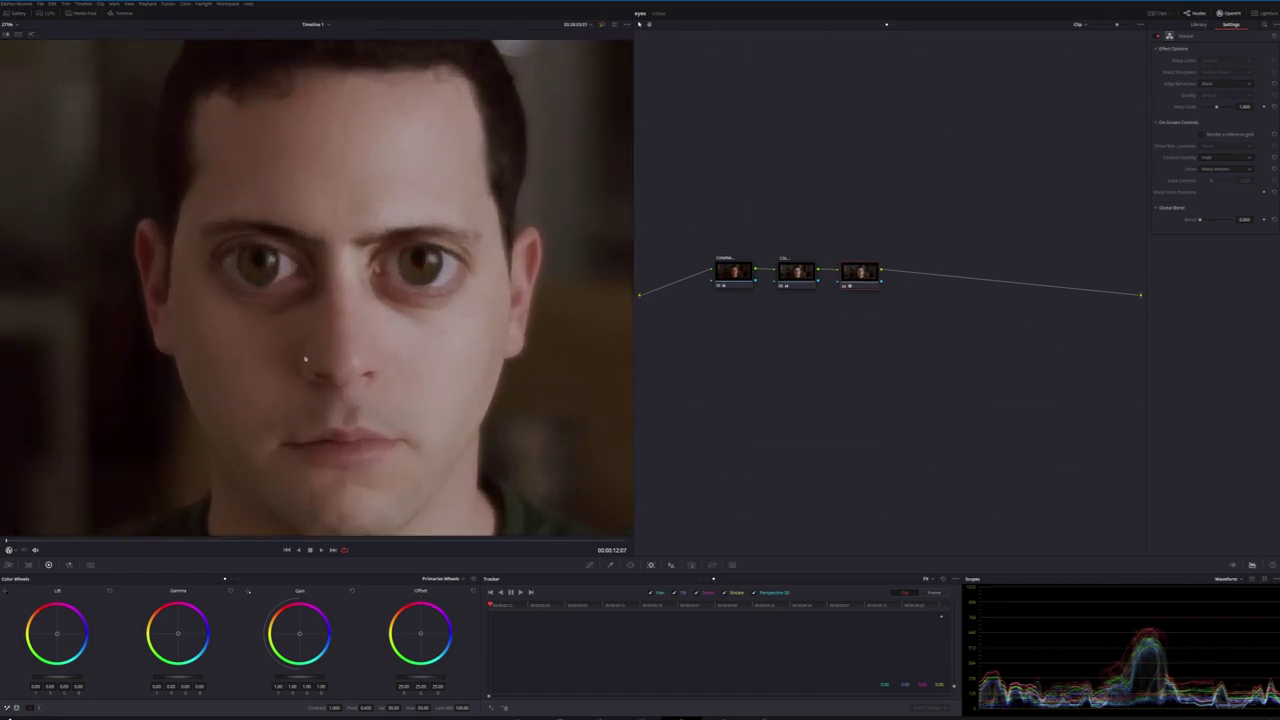
pyautogui.scroll(1, 305, 358)
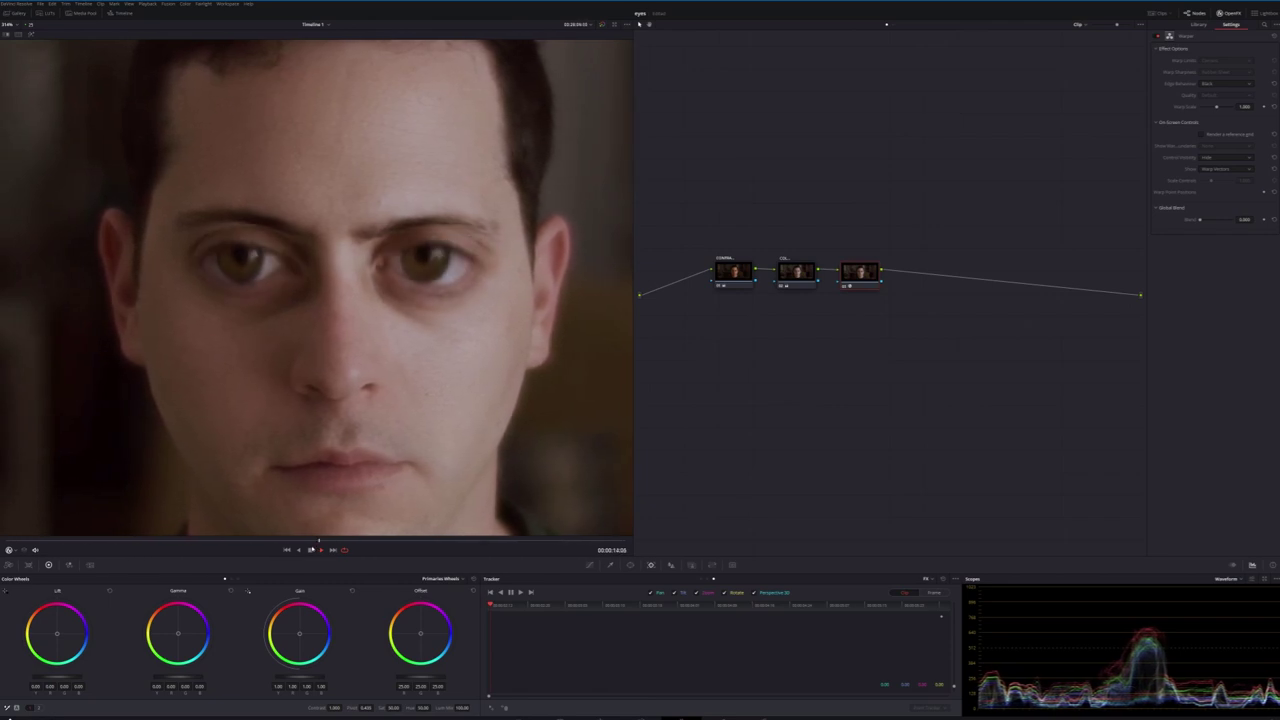
# - Stop playback and return to frame 00:00:12:07
pyautogui.click(311, 549)
pyautogui.click(11, 536)
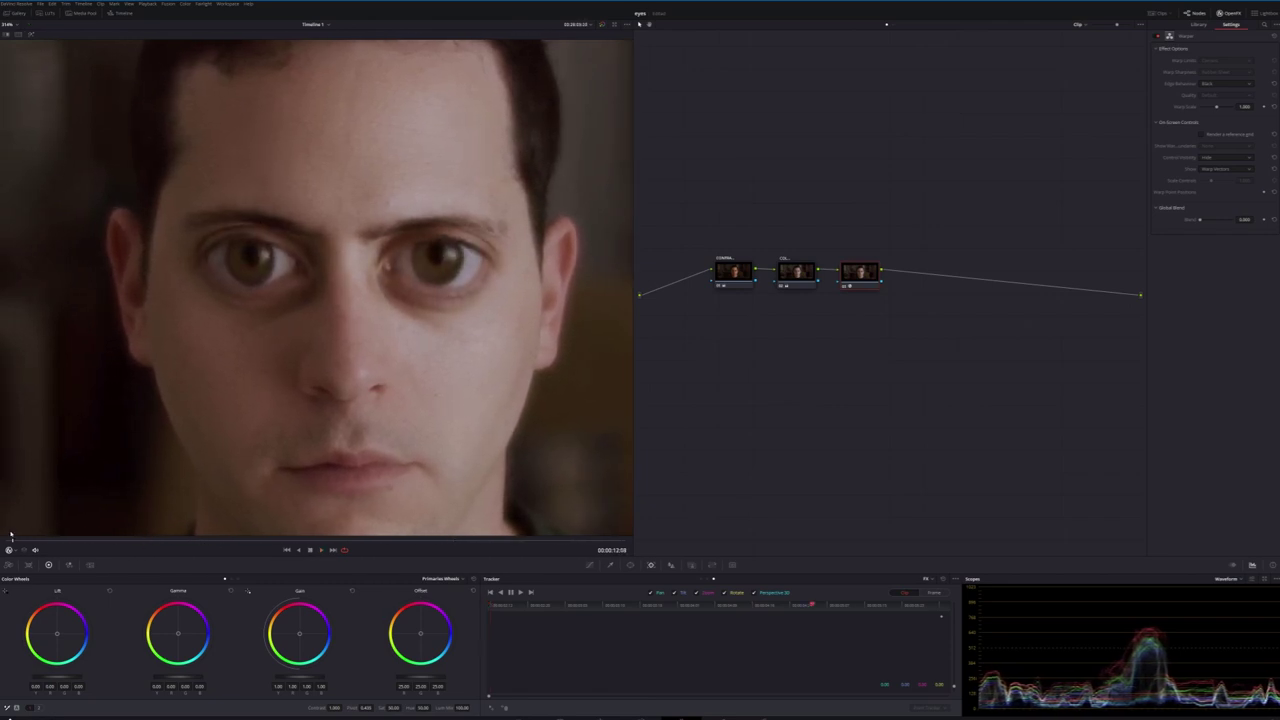
pyautogui.moveTo(11, 536); pyautogui.dragTo(6, 538)
# - Set the Tracker mode to FX
pyautogui.click(931, 580)
pyautogui.click(944, 589)
pyautogui.click(929, 581)
pyautogui.click(931, 604)
# - Add a tracking point on the lips, track it forward, then return to the first tracked frame
pyautogui.click(355, 468)
pyautogui.scroll(-5, 475, 468)
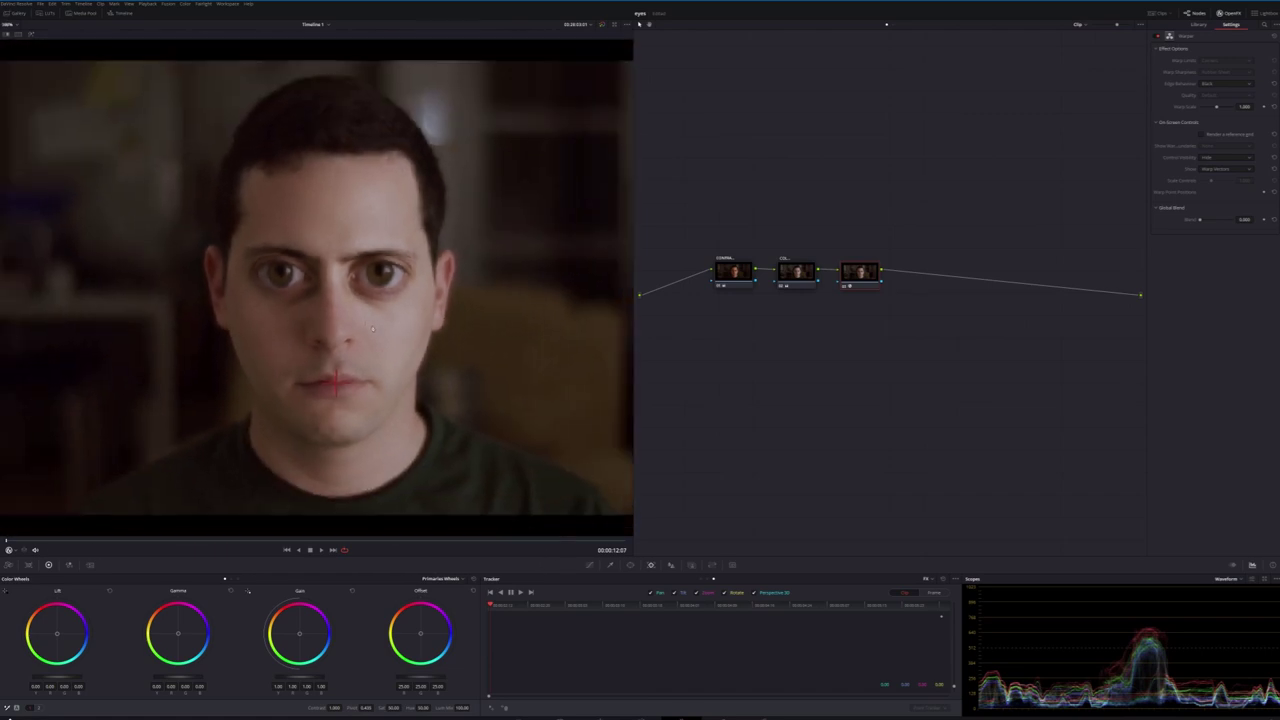
pyautogui.scroll(-1, 372, 329)
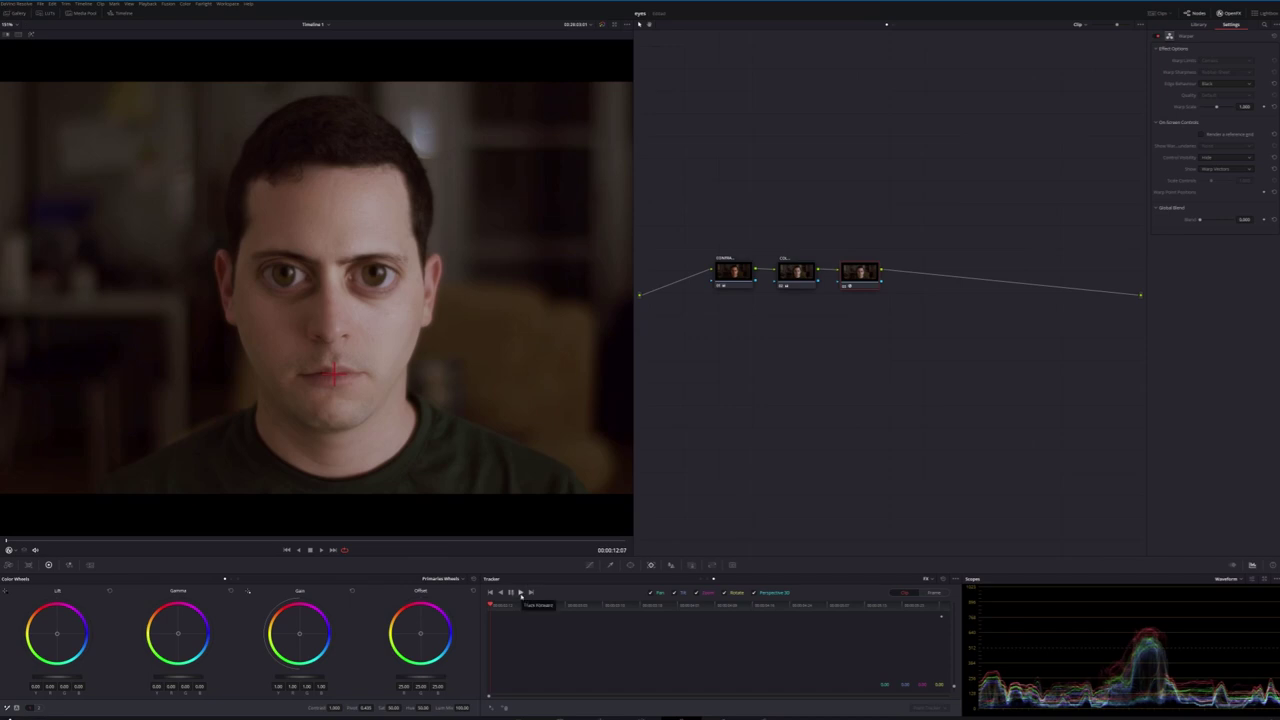
pyautogui.click(520, 593)
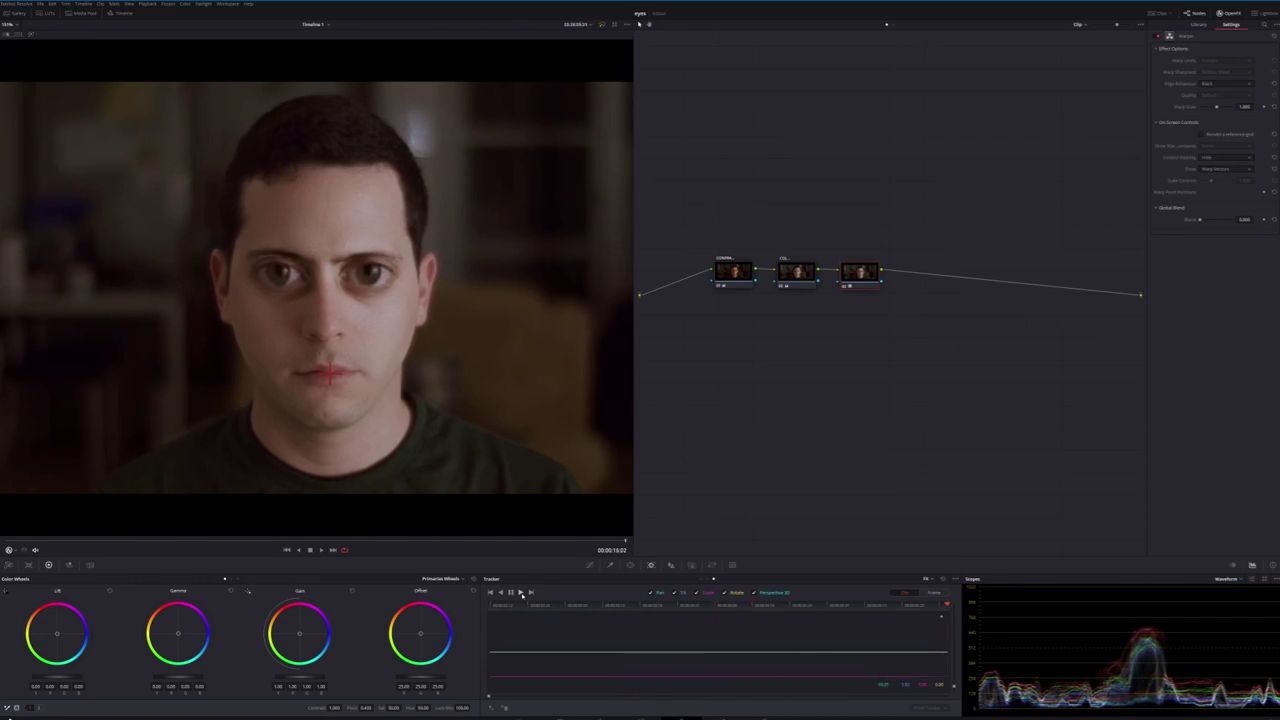
pyautogui.click(8, 543)
pyautogui.click(796, 273)
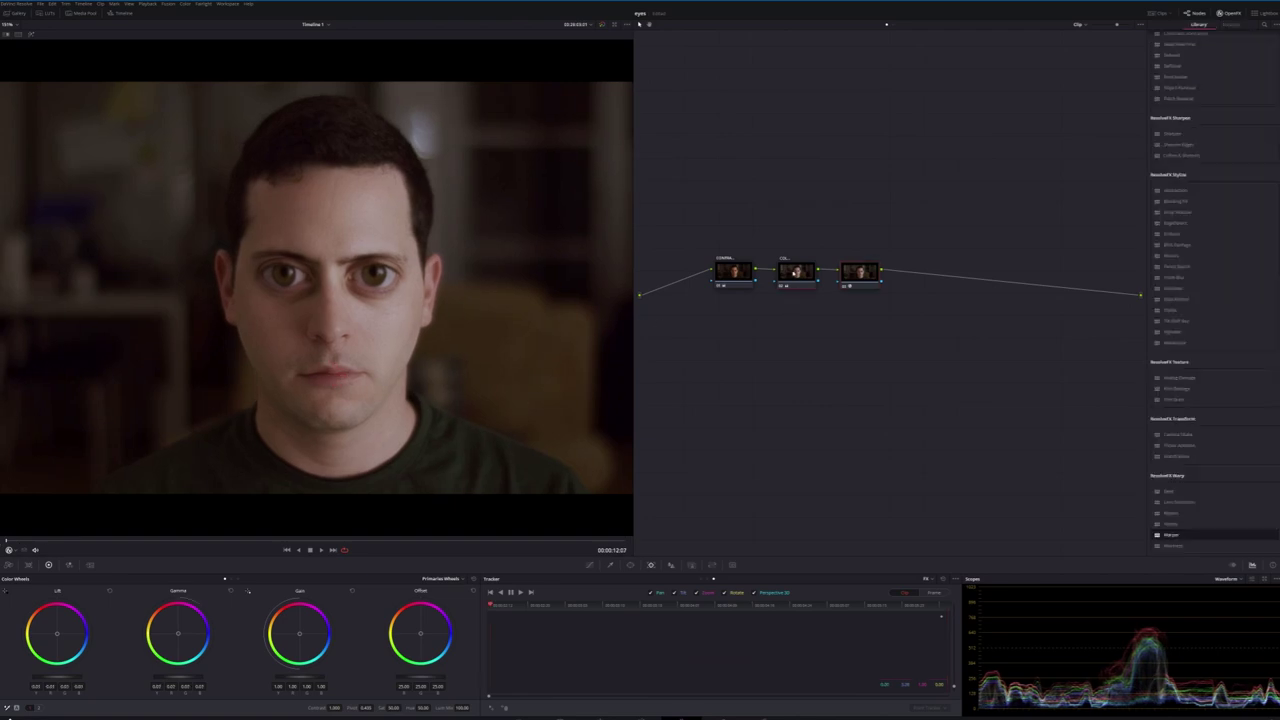
pyautogui.scroll(6, 330, 366)
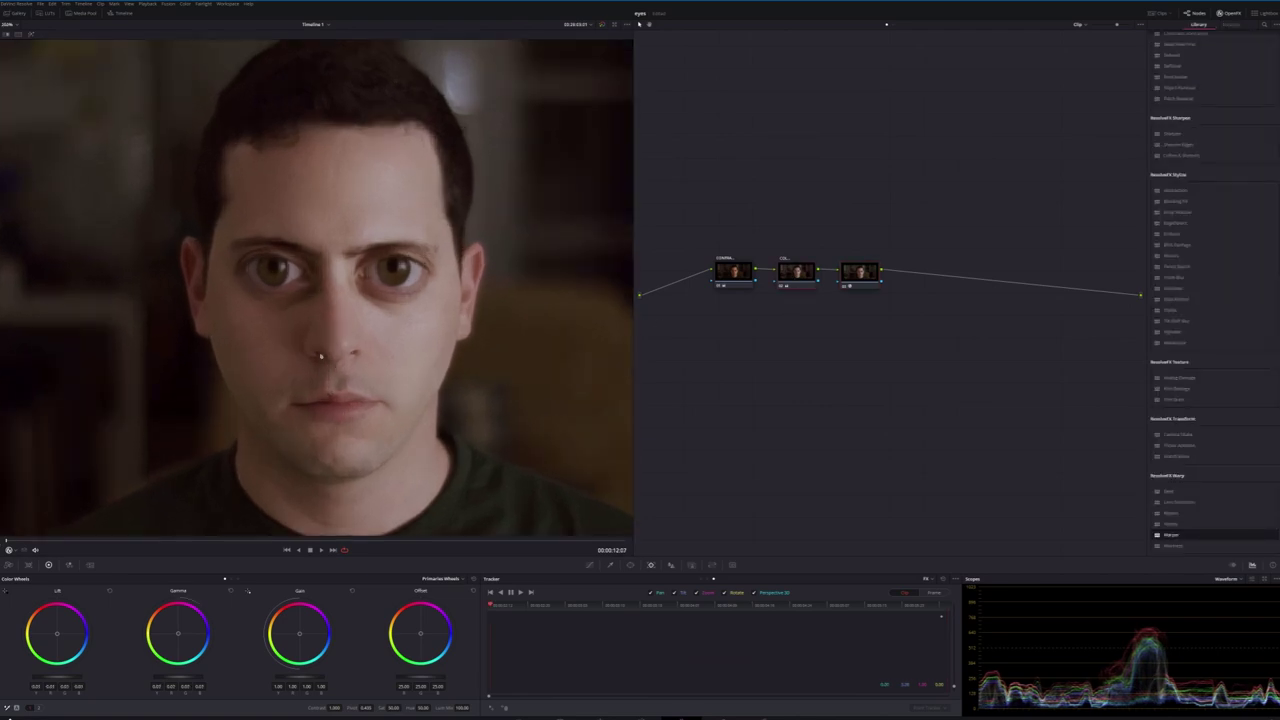
# - Play the tracked clip from 00:00:12:07 to check the enlarged eyes follow the face
pyautogui.scroll(-1, 321, 355)
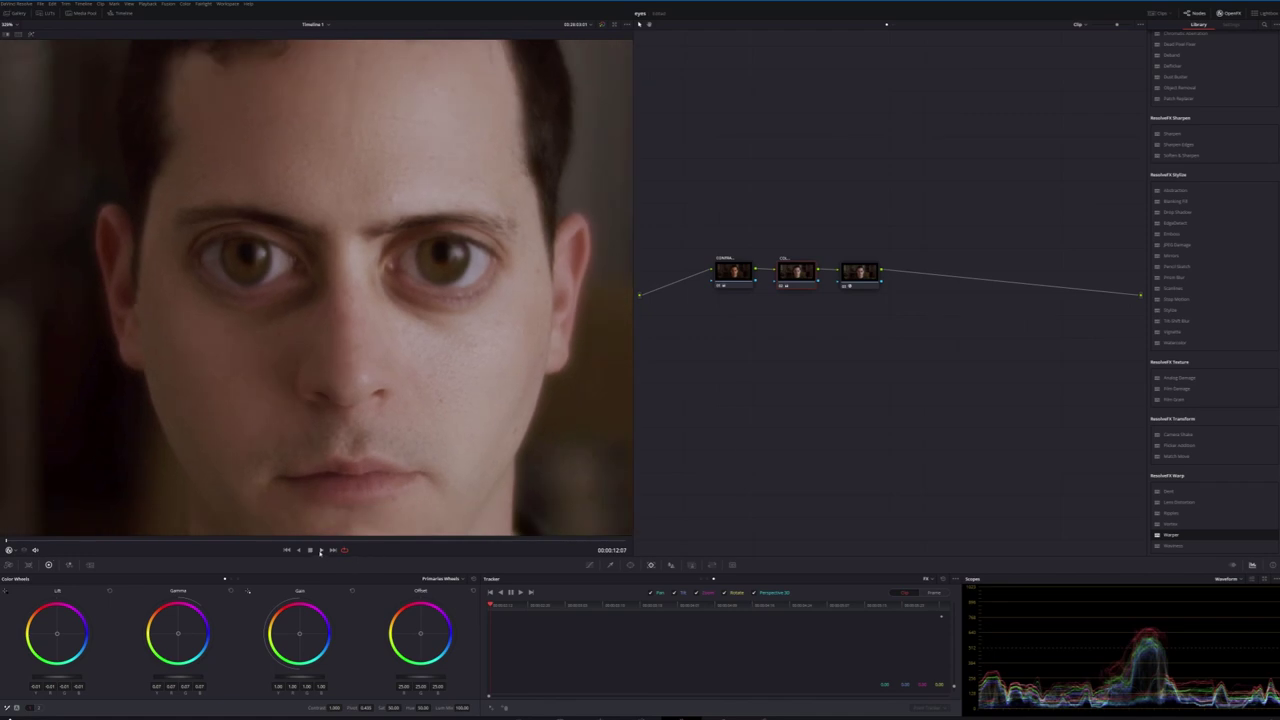
pyautogui.click(321, 550)
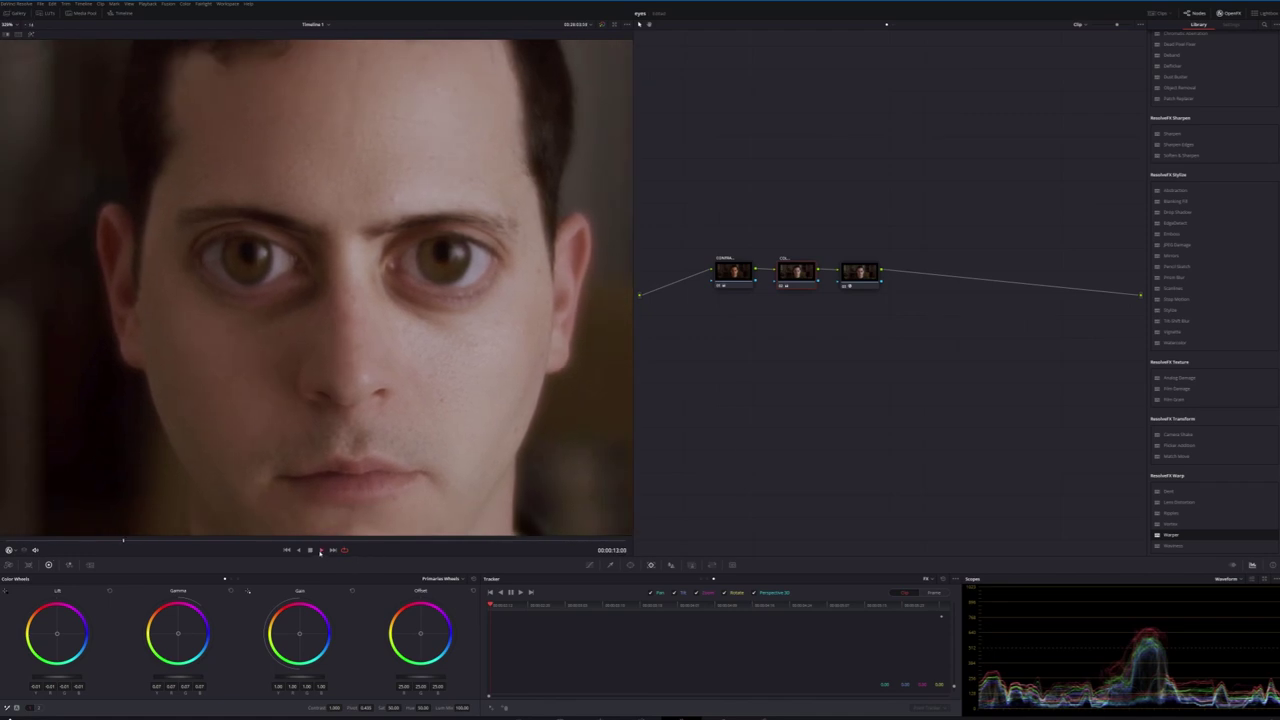